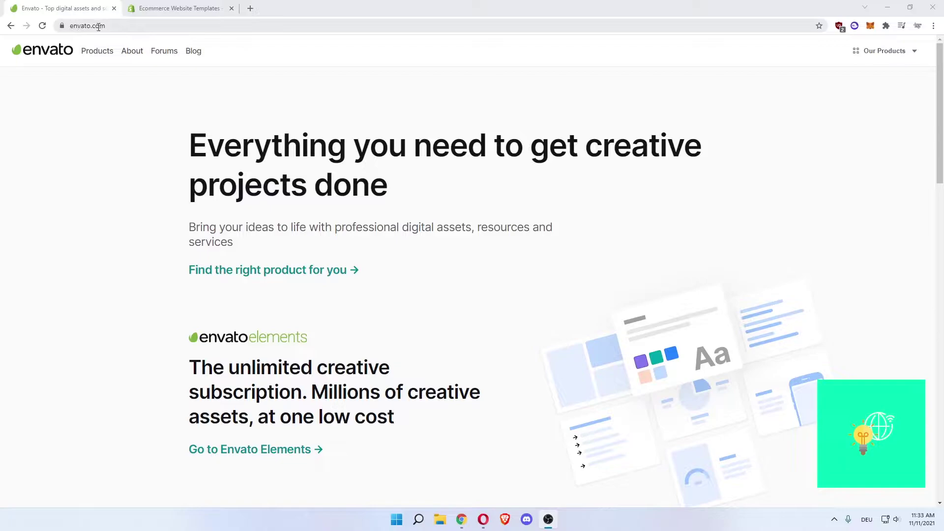
Switch to the Shopify themes catalogue and highlight the paid-themes count among its 80 themes.
left_click(163, 8)
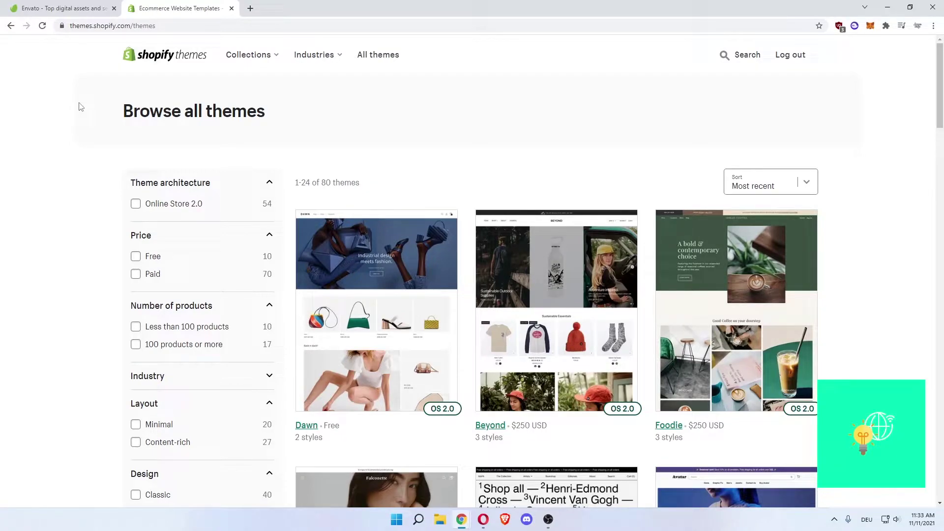
scroll(80, 107, "down", 1)
scroll(86, 110, "up", 1)
scroll(81, 140, "down", 2)
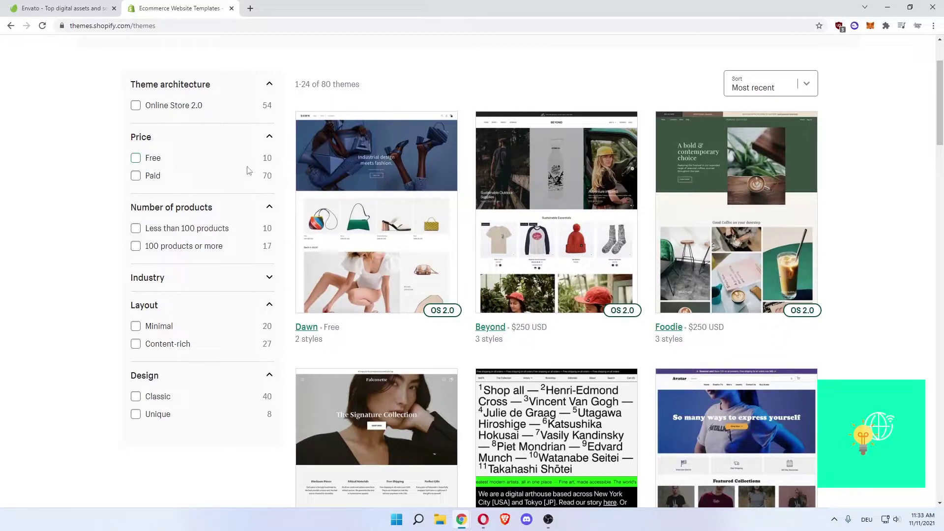
left_click(201, 157)
double_click(267, 176)
scroll(111, 163, "up", 1)
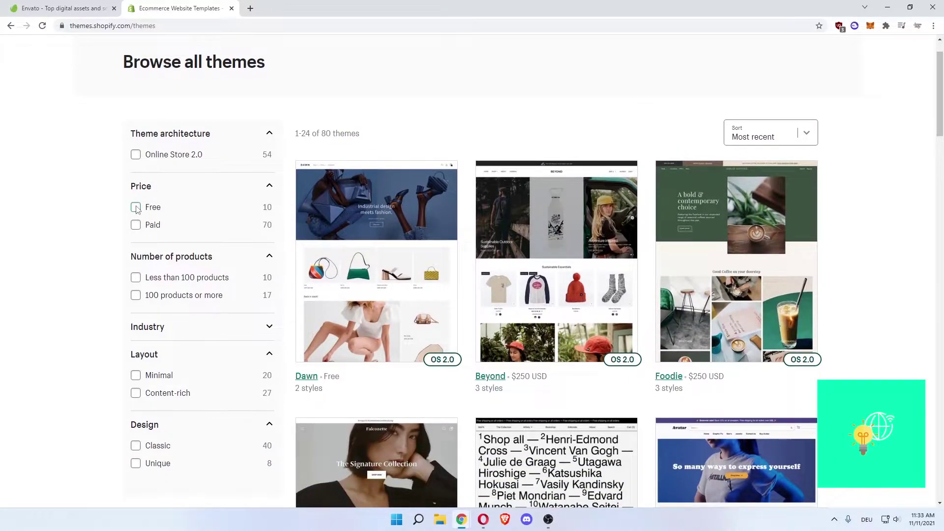
Filter the catalogue to free themes, leaving 10 such as Dawn and Express.
left_click(136, 208)
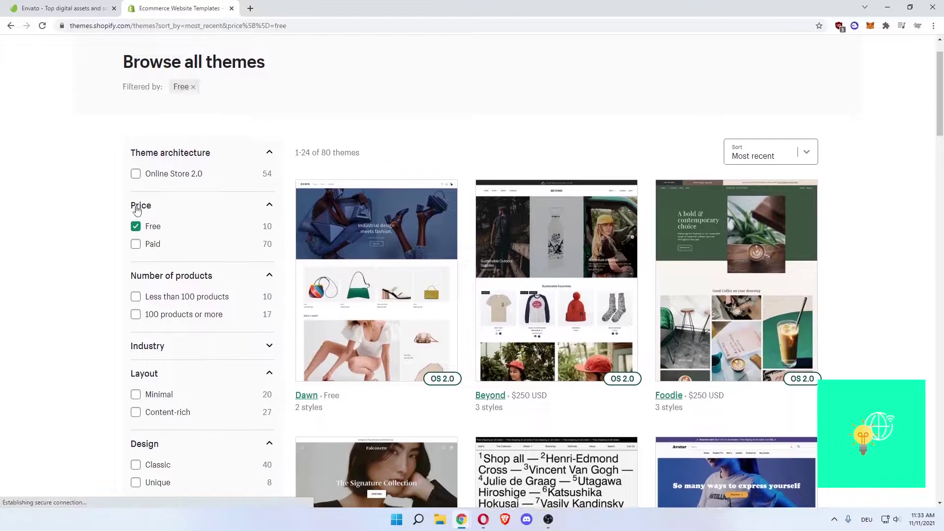
scroll(59, 163, "down", 1)
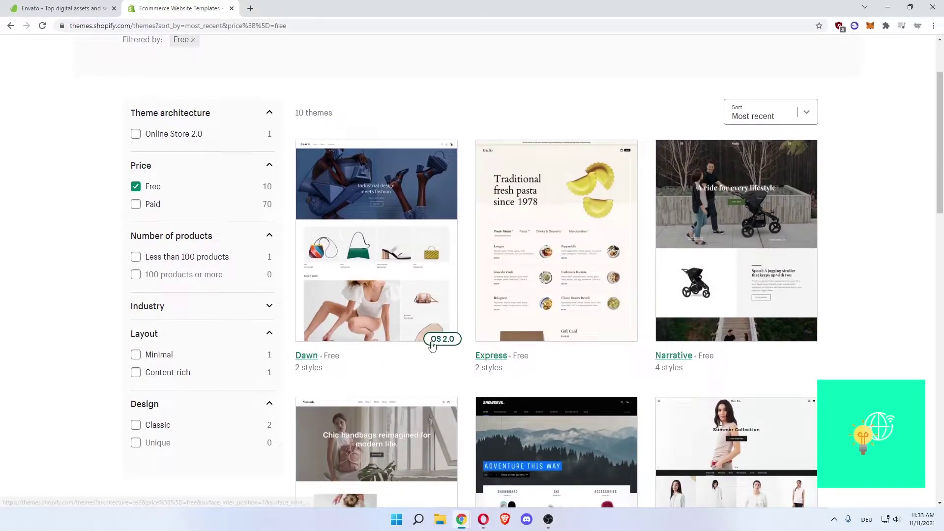
scroll(405, 254, "down", 2)
scroll(405, 255, "down", 1)
scroll(396, 243, "down", 1)
scroll(391, 229, "down", 4)
scroll(389, 217, "down", 2)
scroll(389, 217, "up", 5)
scroll(381, 217, "up", 2)
scroll(376, 221, "up", 1)
scroll(372, 226, "down", 1)
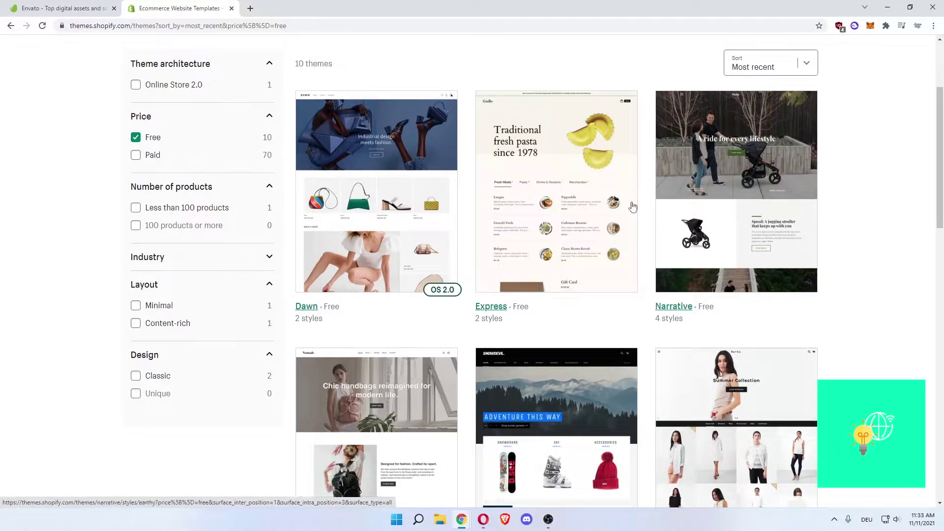
scroll(560, 210, "down", 1)
scroll(479, 221, "down", 3)
scroll(417, 233, "down", 2)
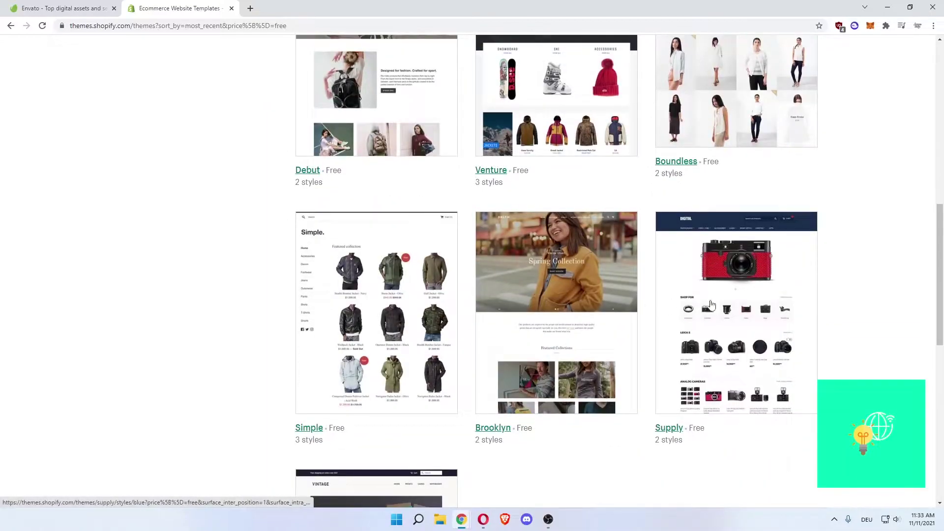
scroll(386, 407, "down", 2)
scroll(410, 338, "up", 5)
scroll(401, 308, "up", 3)
scroll(400, 306, "down", 1)
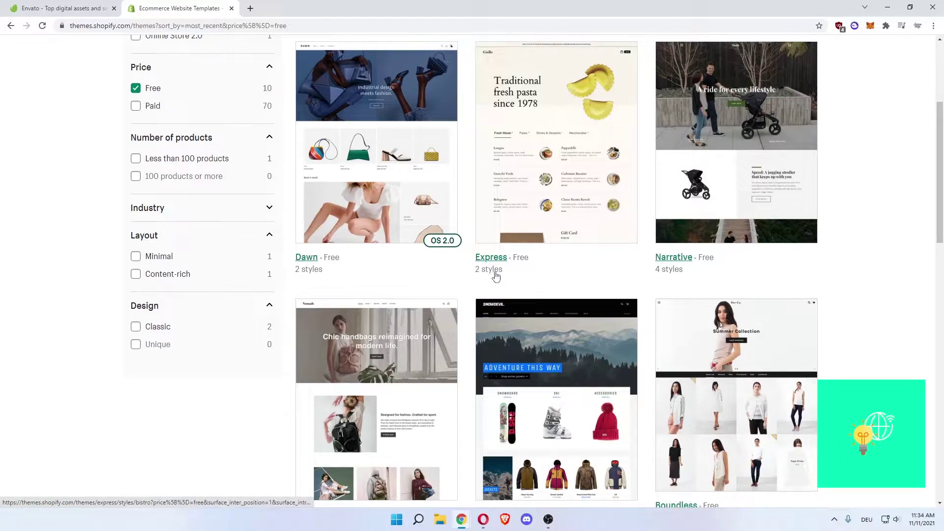
scroll(667, 276, "down", 3)
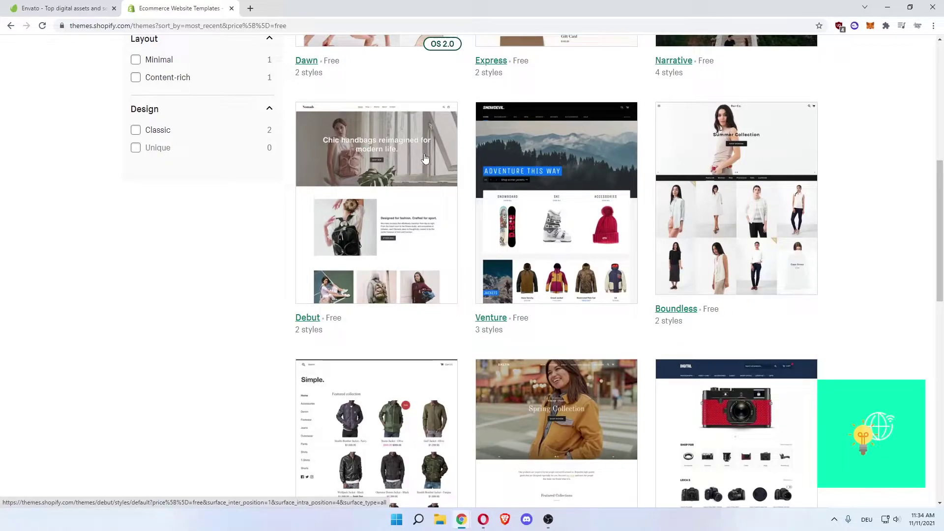
scroll(692, 281, "down", 3)
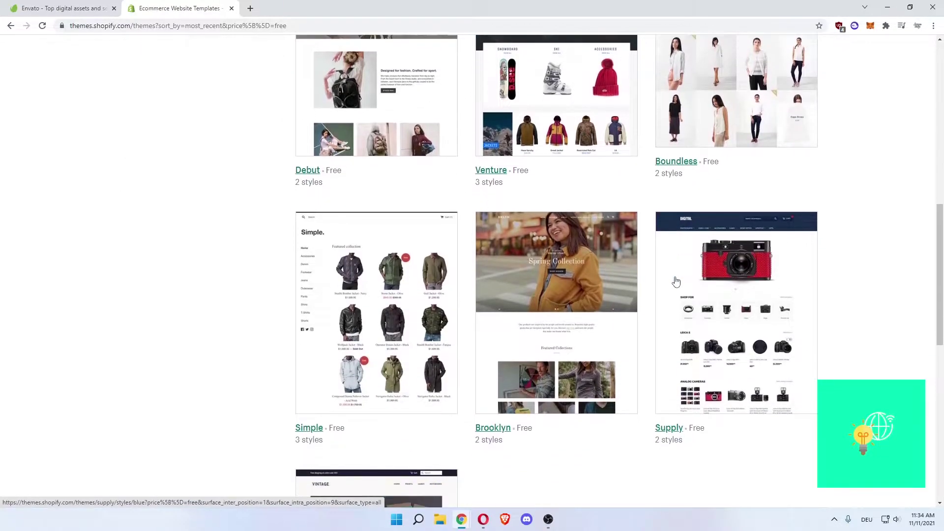
scroll(359, 259, "down", 2)
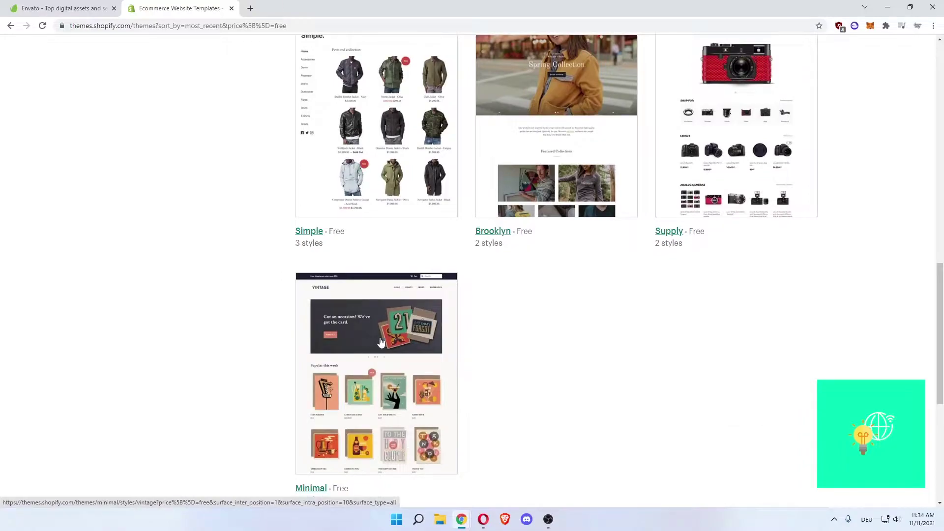
scroll(467, 362, "up", 3)
scroll(547, 358, "up", 3)
scroll(547, 358, "up", 3)
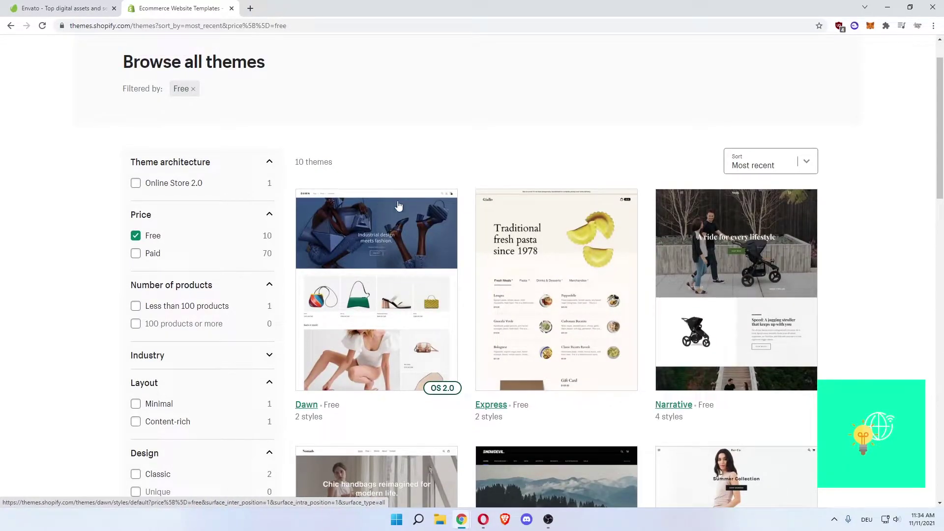
scroll(399, 208, "down", 1)
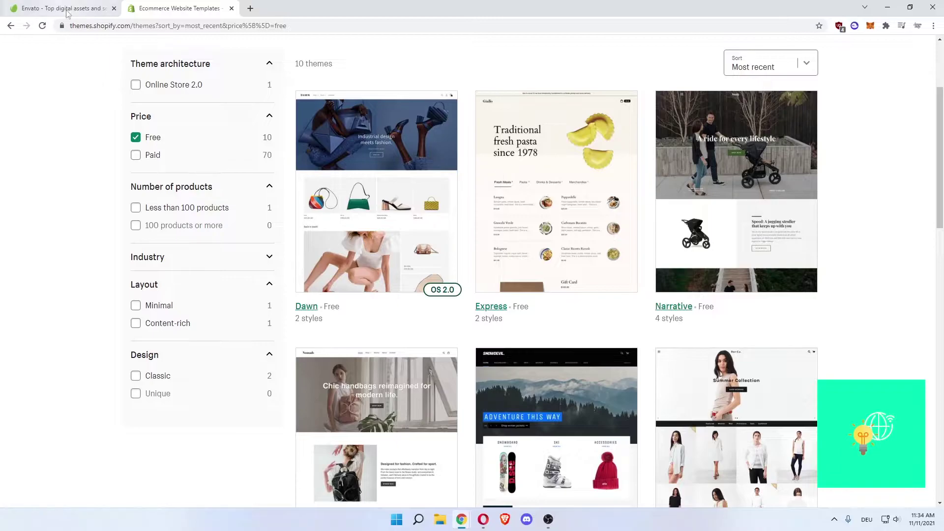
Switch the Price filter from Free to Paid to list 70 paid themes.
left_click(136, 155)
left_click(141, 138)
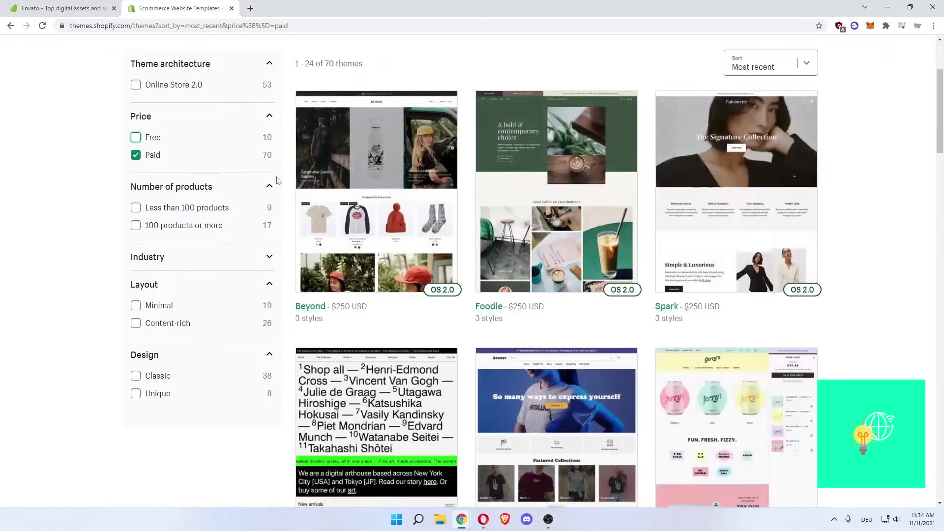
scroll(430, 268, "down", 2)
scroll(430, 267, "down", 3)
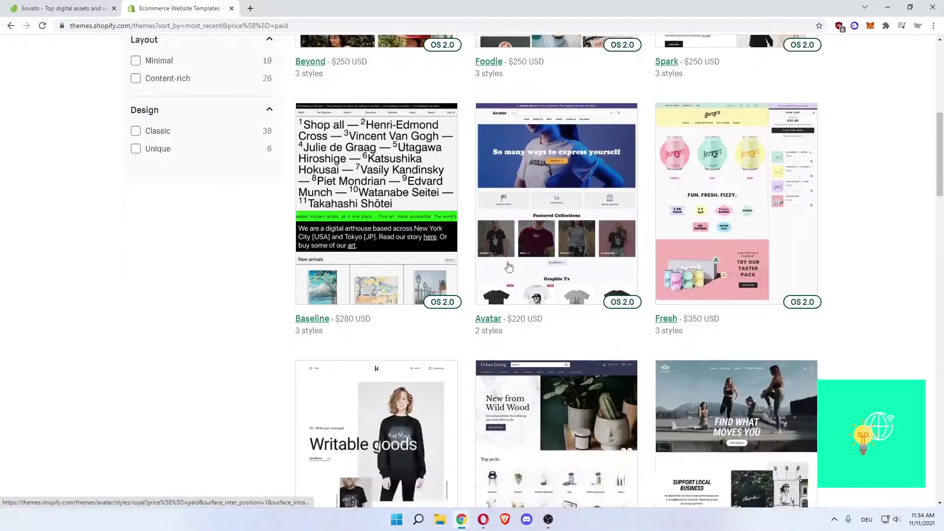
scroll(442, 268, "down", 1)
scroll(466, 266, "down", 2)
scroll(466, 266, "down", 1)
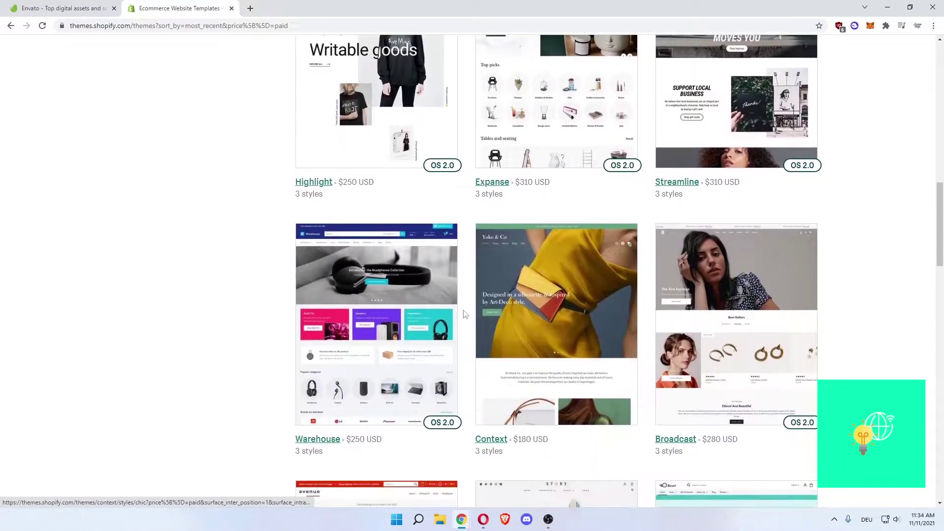
scroll(476, 318, "down", 2)
scroll(475, 312, "down", 1)
scroll(443, 295, "up", 3)
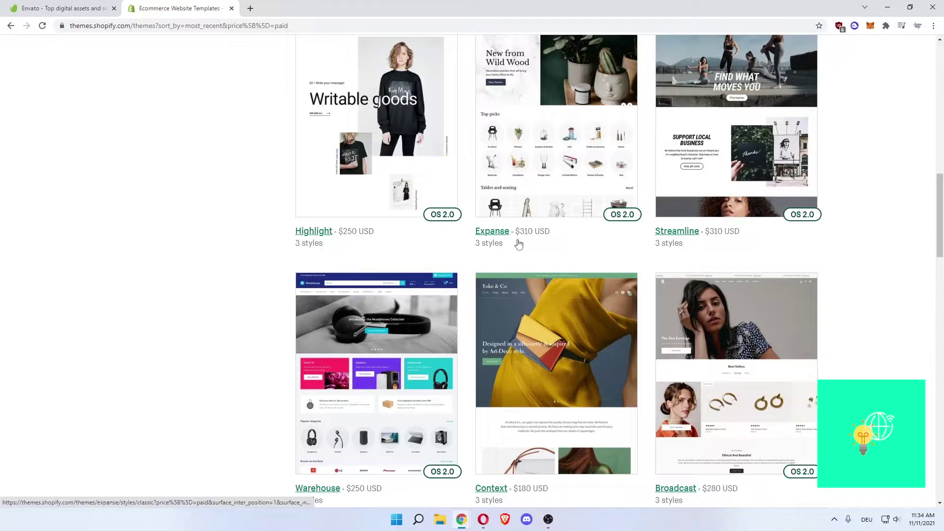
scroll(572, 225, "up", 3)
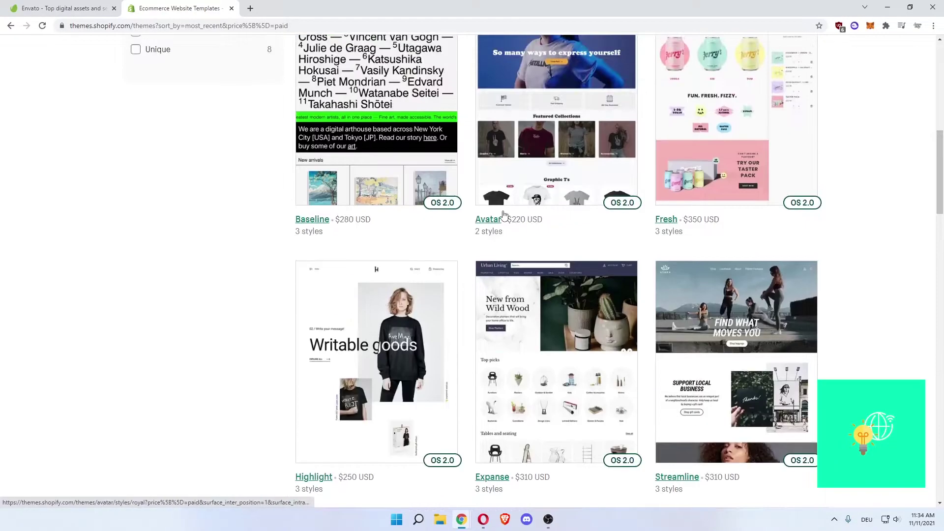
scroll(369, 163, "up", 3)
scroll(185, 96, "up", 2)
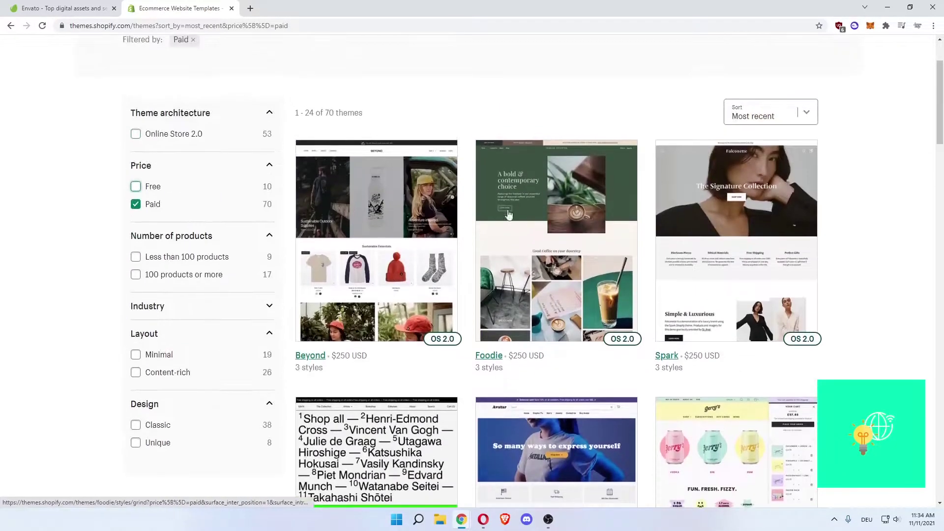
Go from the Envato Products overview to ThemeForest on Envato Market.
left_click(61, 9)
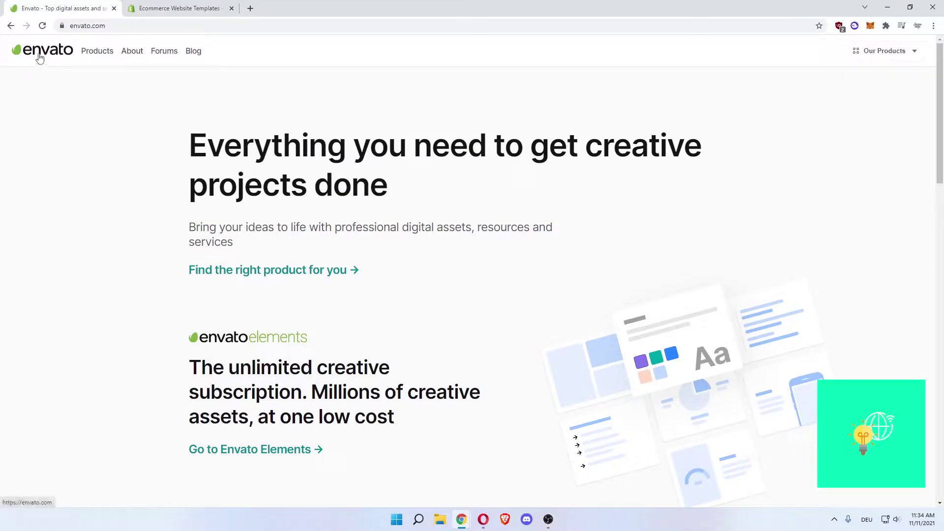
left_click(100, 57)
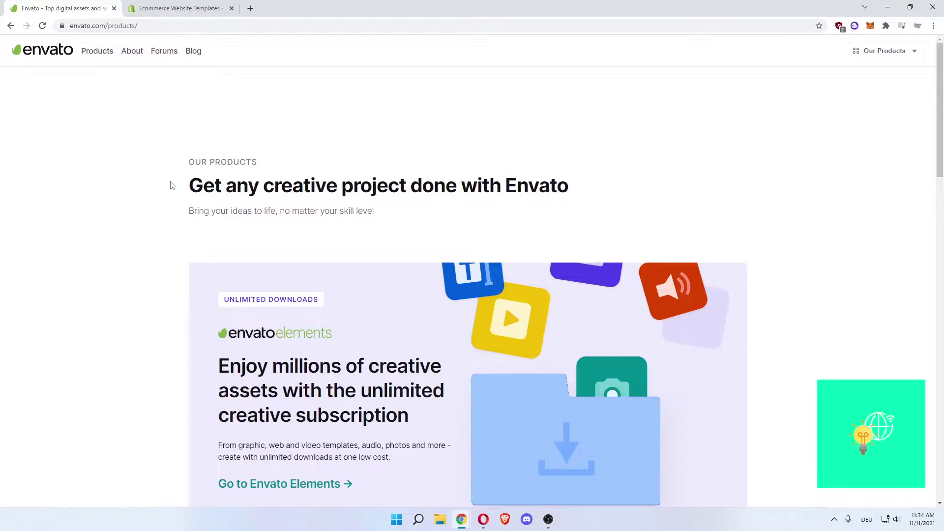
scroll(170, 185, "down", 1)
scroll(170, 185, "down", 3)
scroll(171, 184, "down", 2)
scroll(170, 186, "down", 1)
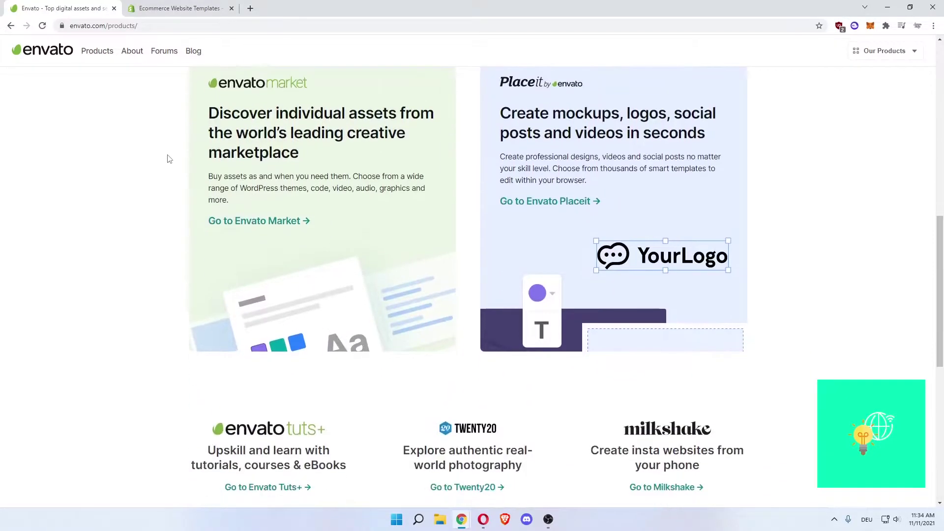
scroll(169, 159, "up", 1)
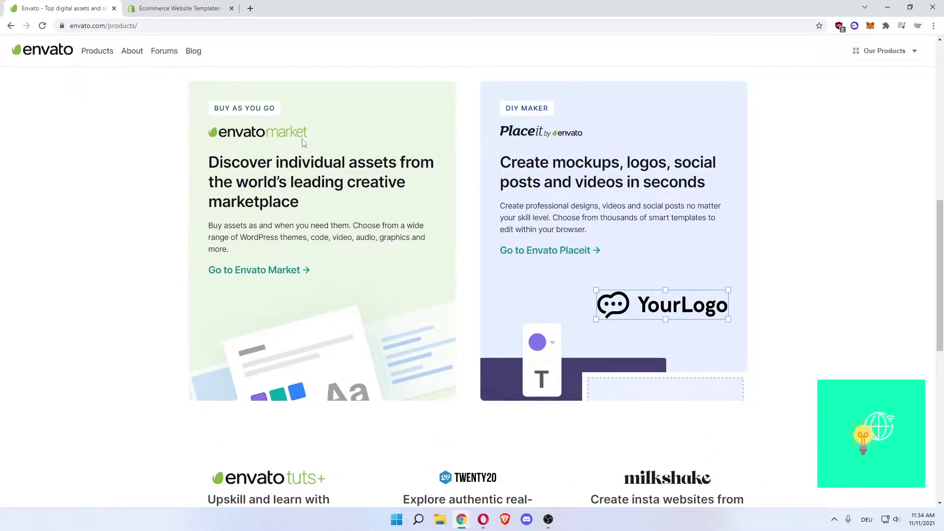
left_click(268, 272)
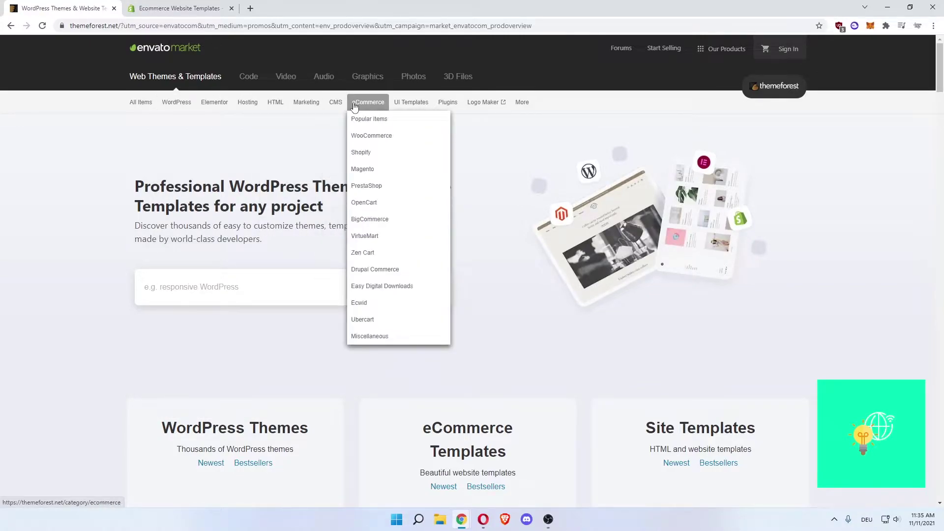
Open ThemeForest's eCommerce > Shopify category and highlight 'Shopify' in the page heading.
mouse_move(368, 103)
left_click(383, 158)
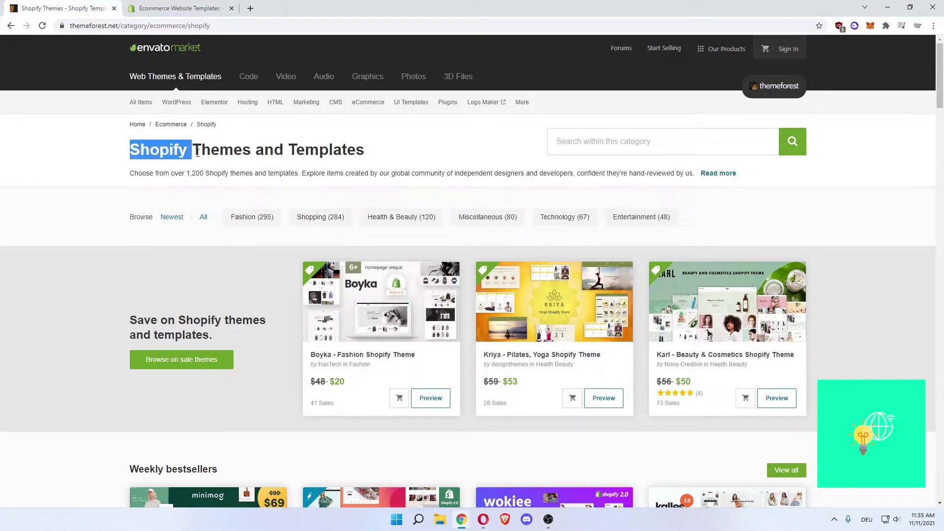
left_click_drag(131, 150, 373, 151)
left_click(372, 152)
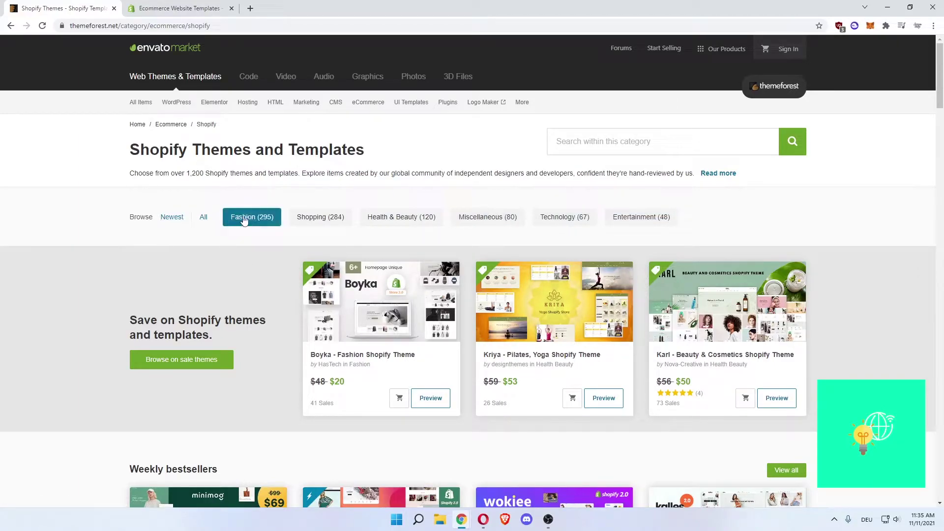
scroll(89, 225, "down", 1)
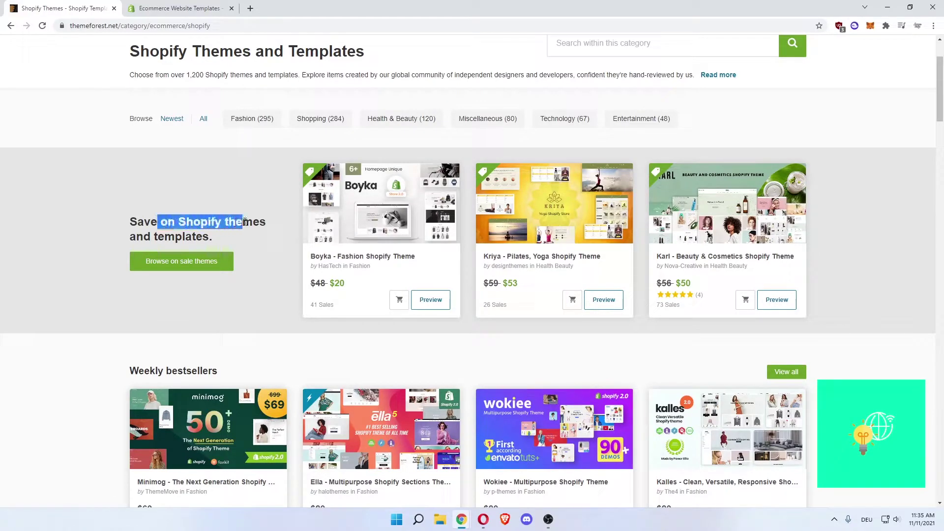
scroll(96, 217, "down", 1)
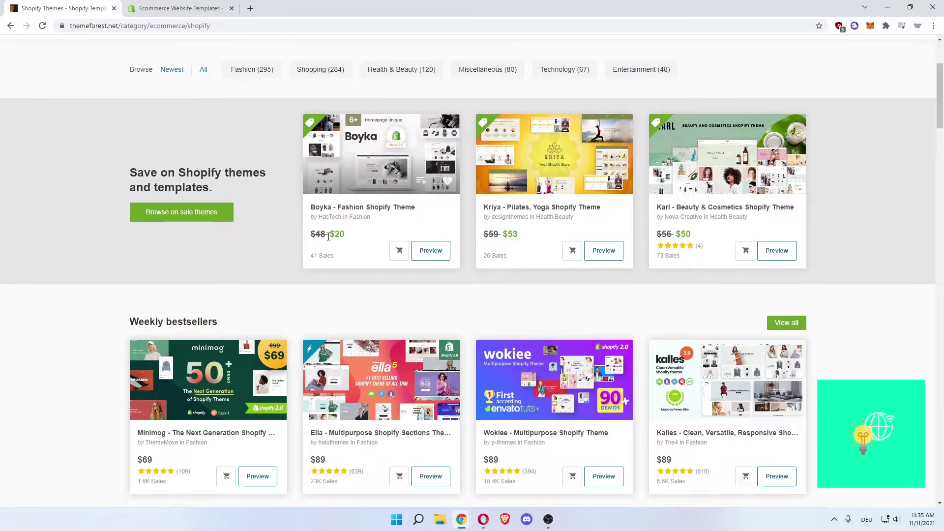
scroll(149, 229, "down", 1)
scroll(130, 220, "down", 2)
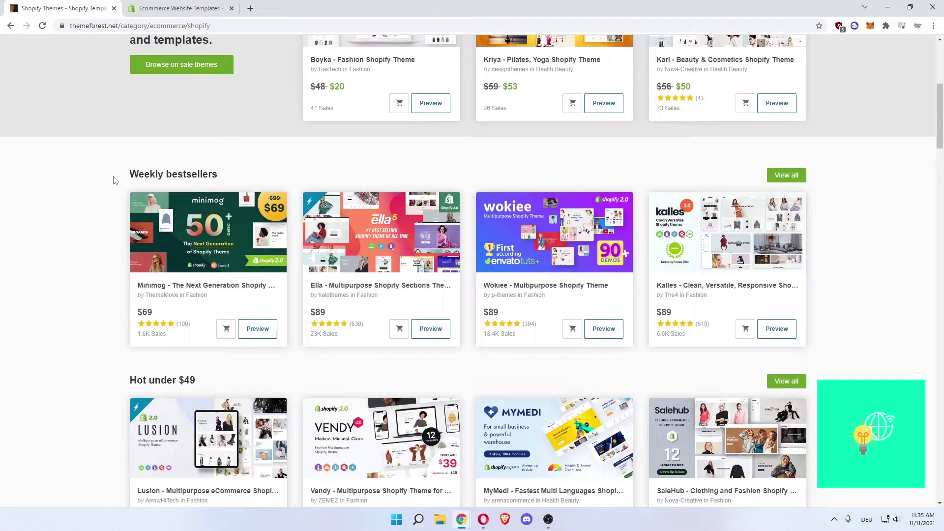
scroll(115, 180, "down", 1)
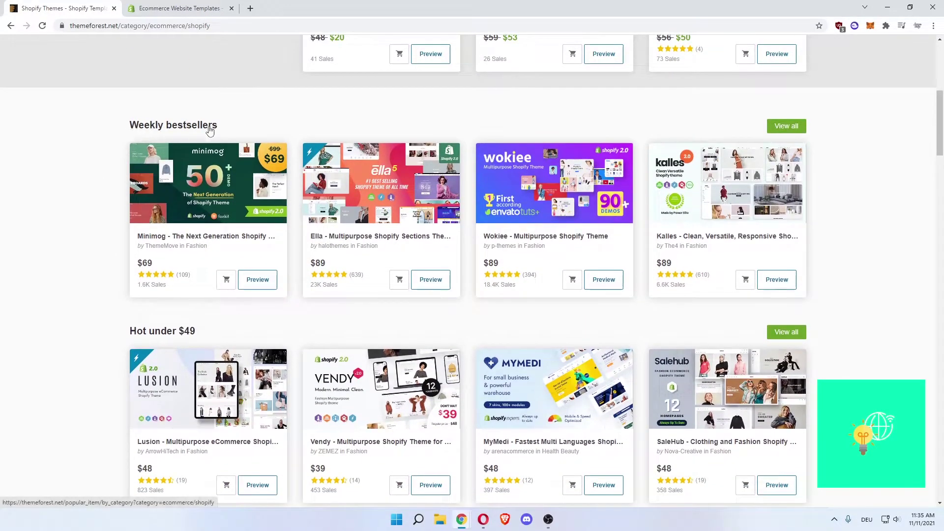
scroll(84, 140, "down", 2)
scroll(101, 103, "down", 3)
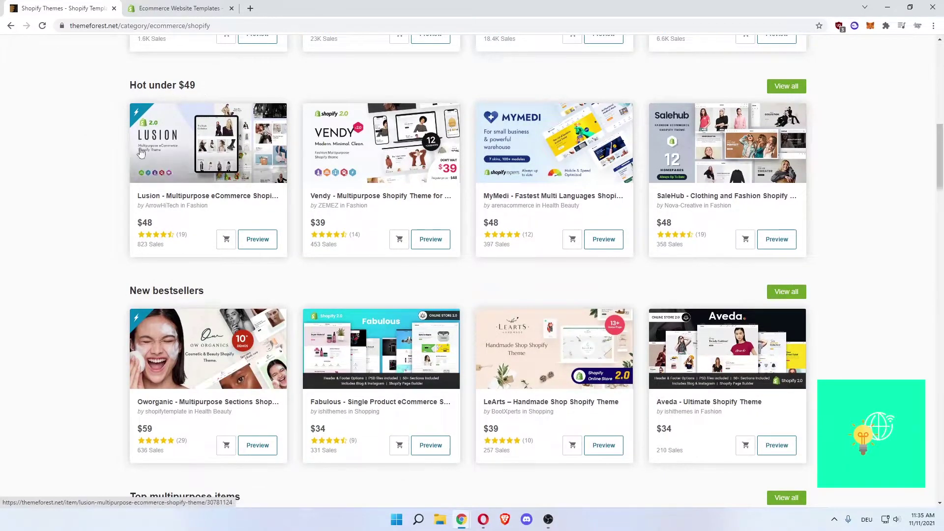
scroll(84, 158, "down", 2)
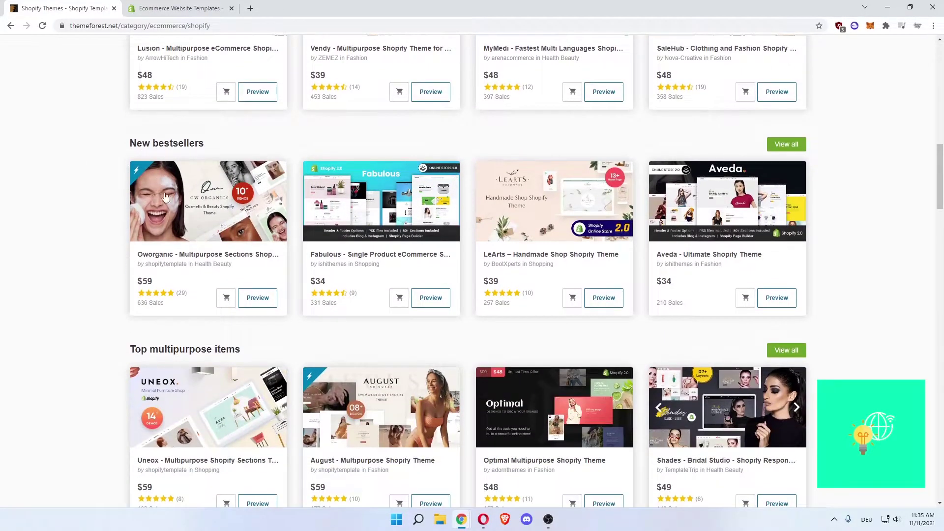
scroll(92, 185, "down", 3)
scroll(116, 162, "up", 2)
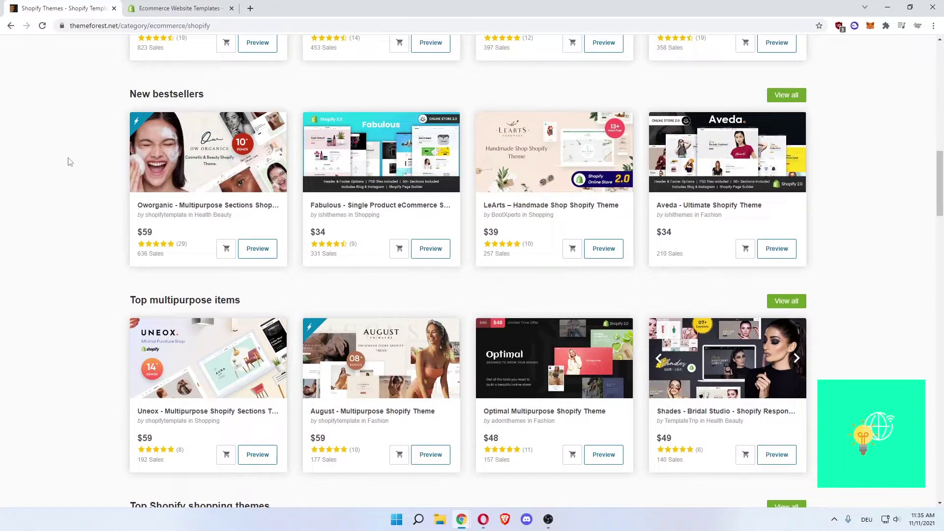
scroll(68, 159, "down", 3)
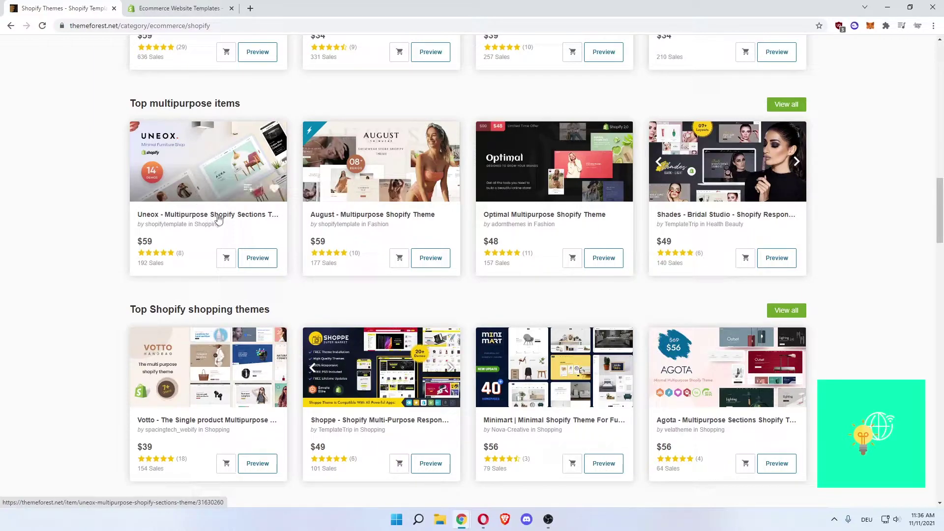
mouse_move(727, 358)
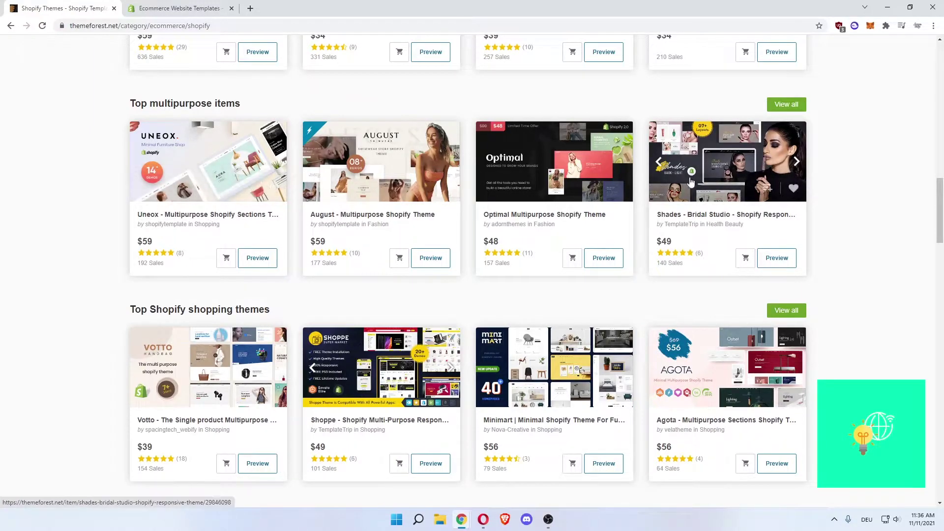
scroll(73, 169, "down", 1)
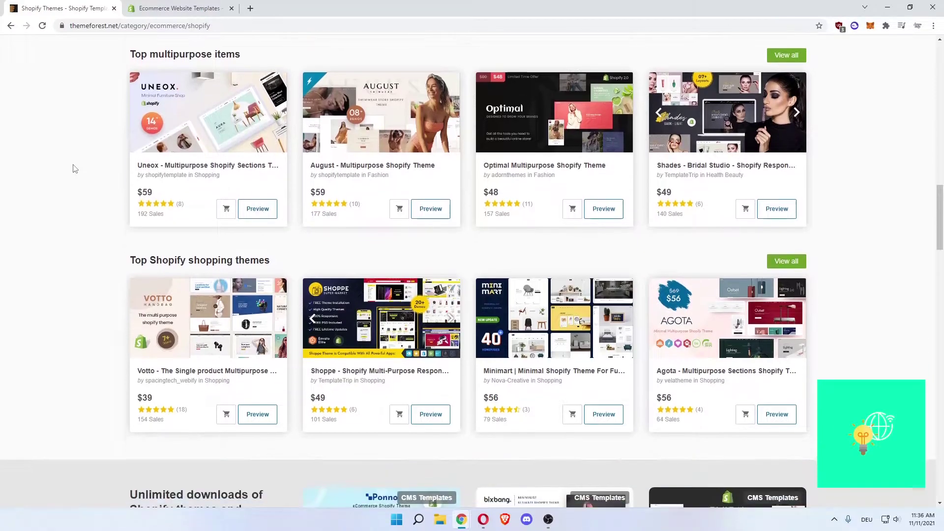
scroll(72, 167, "down", 1)
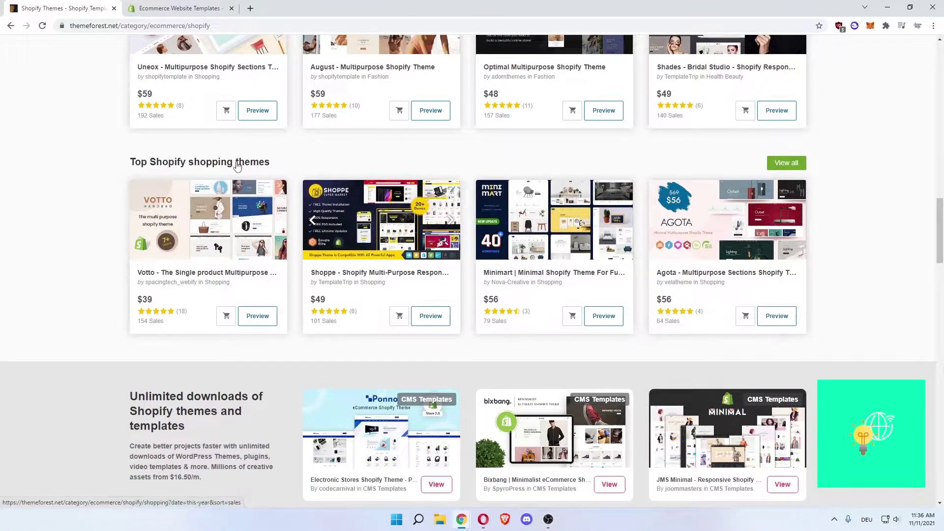
scroll(62, 174, "down", 1)
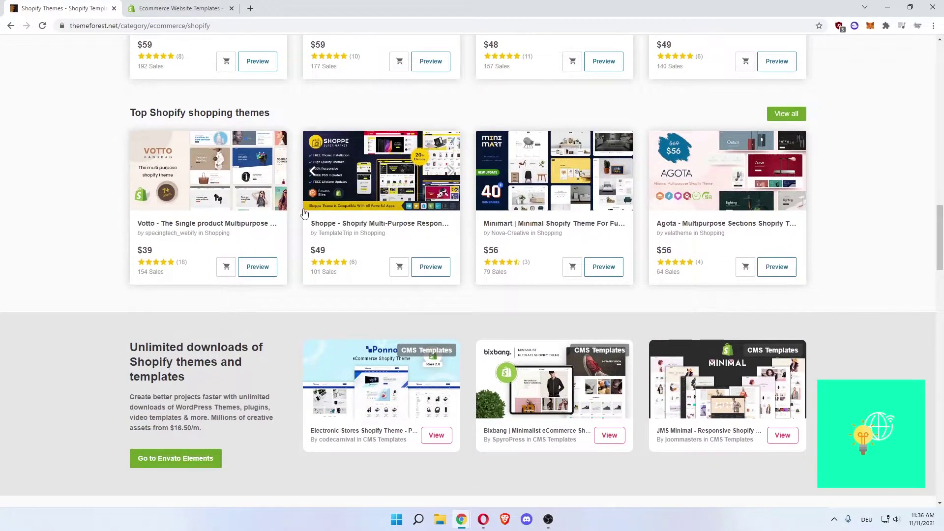
scroll(103, 192, "down", 2)
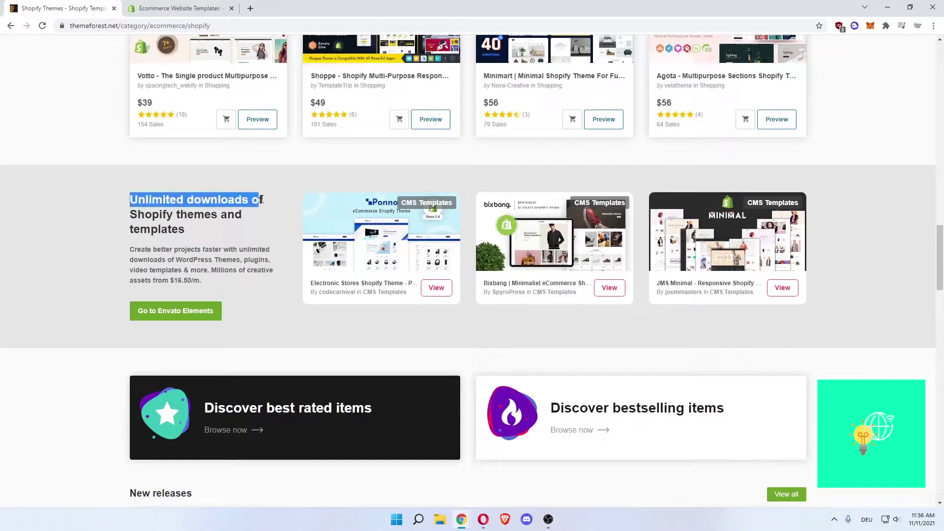
left_click_drag(126, 199, 243, 221)
left_click(243, 225)
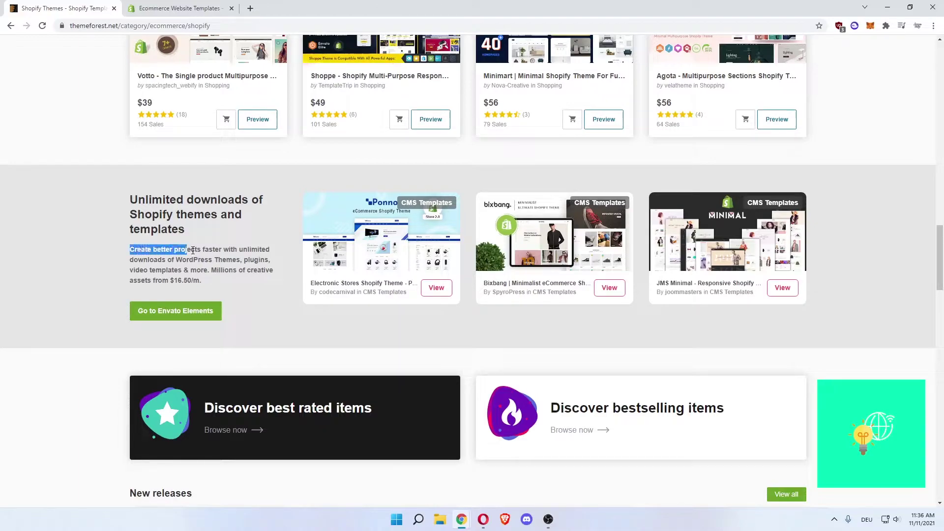
left_click_drag(129, 249, 262, 251)
left_click(186, 275)
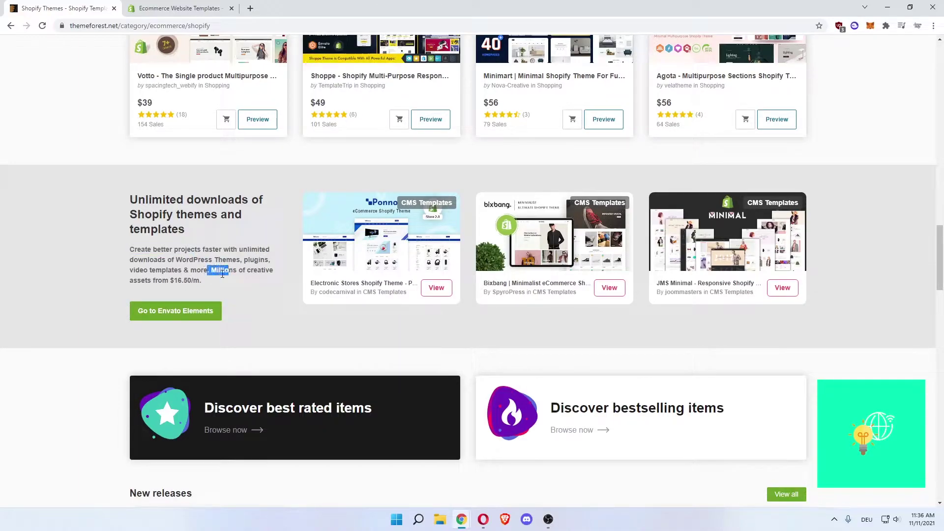
left_click_drag(208, 270, 170, 281)
left_click(179, 280)
left_click(172, 281)
left_click(196, 282)
left_click_drag(148, 201, 244, 203)
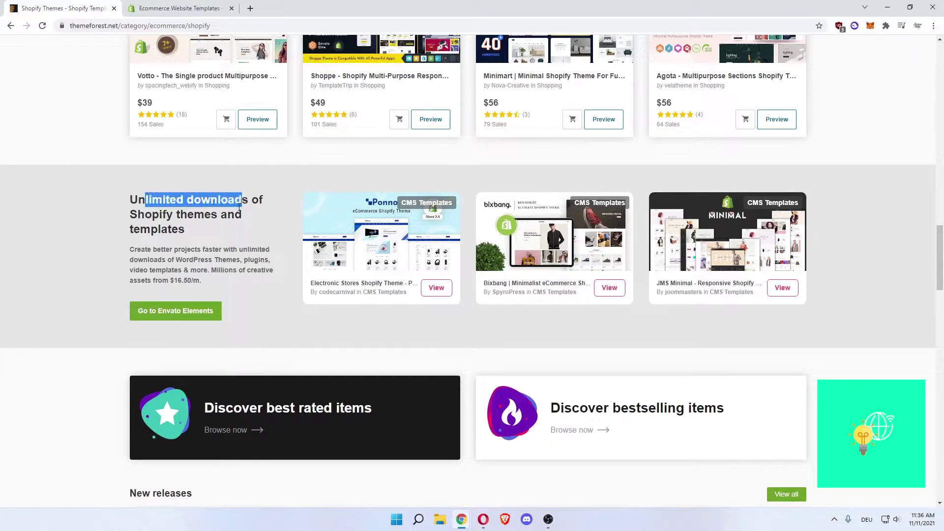
left_click_drag(186, 230, 176, 226)
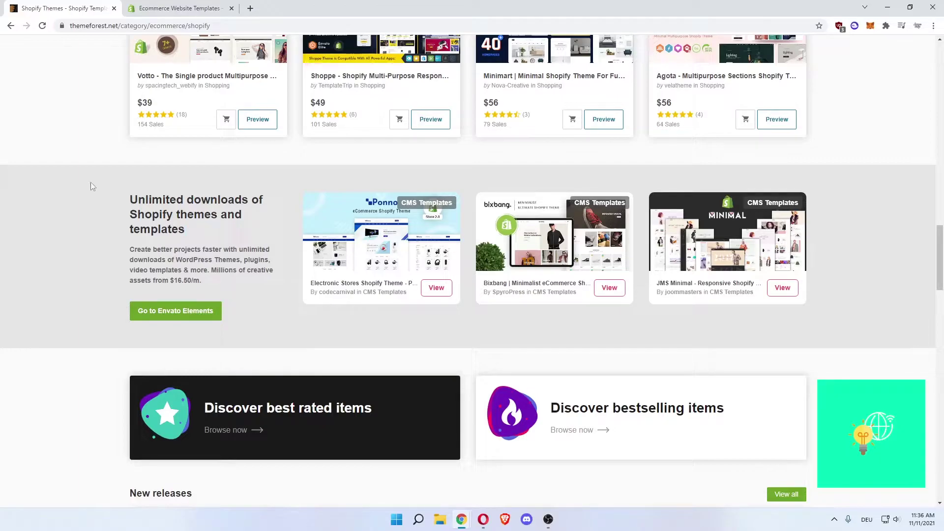
scroll(72, 194, "up", 5)
scroll(73, 194, "up", 3)
scroll(72, 194, "up", 3)
scroll(73, 195, "up", 3)
scroll(74, 189, "up", 3)
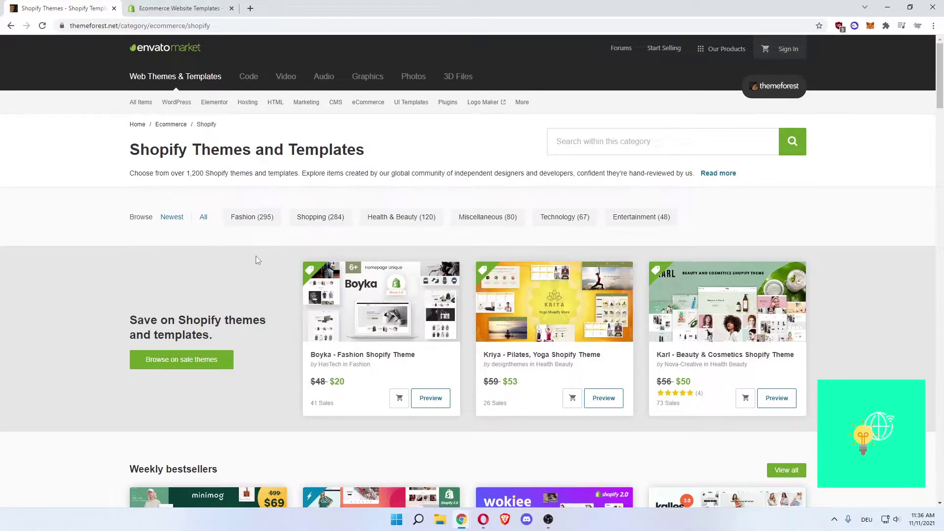
Narrow the Shopify themes to the Fashion (295) category, sorted by best sellers.
left_click(252, 220)
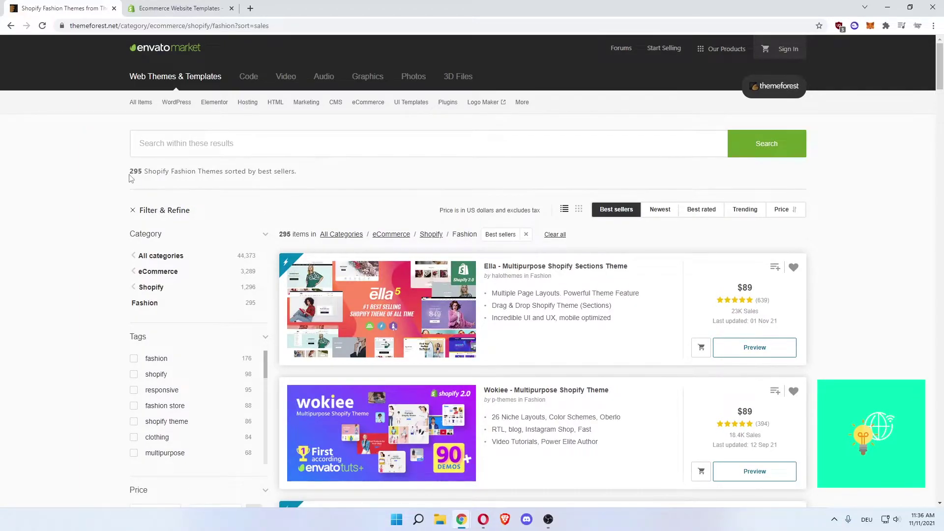
scroll(129, 177, "down", 1)
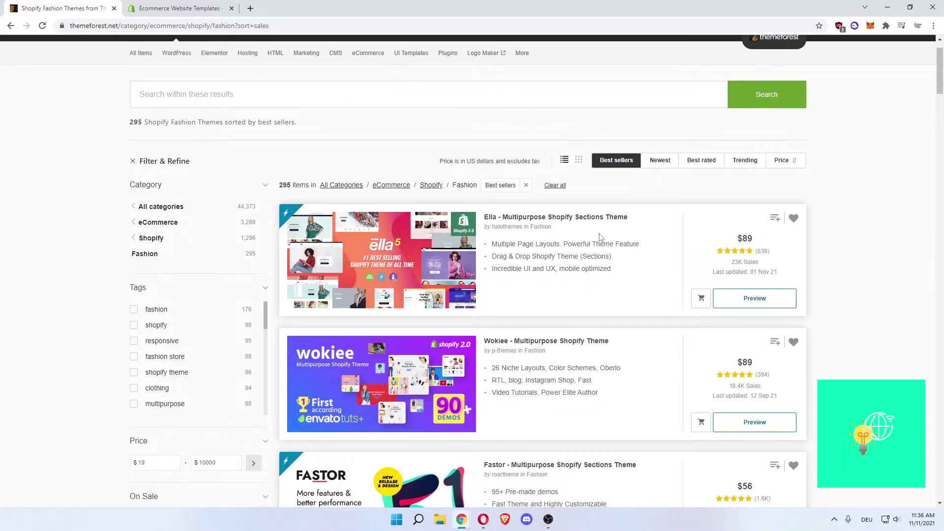
scroll(627, 237, "down", 1)
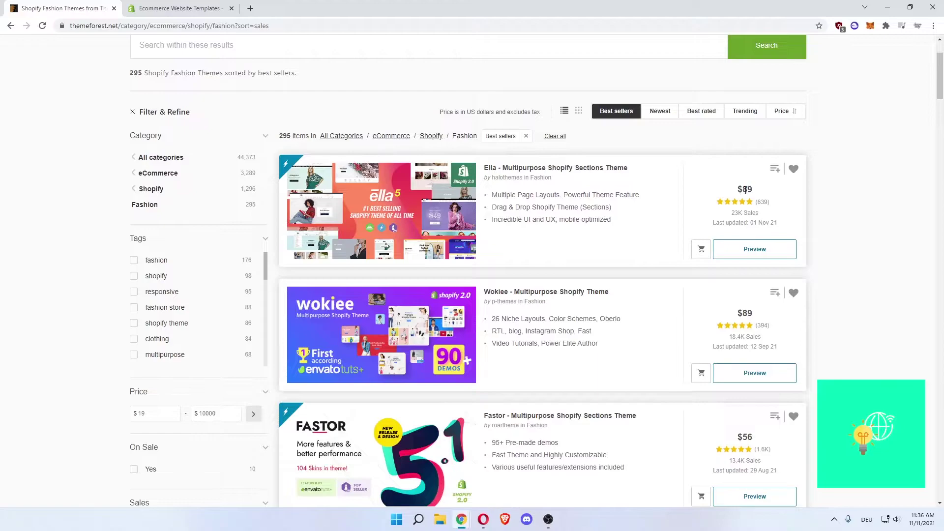
scroll(649, 236, "down", 4)
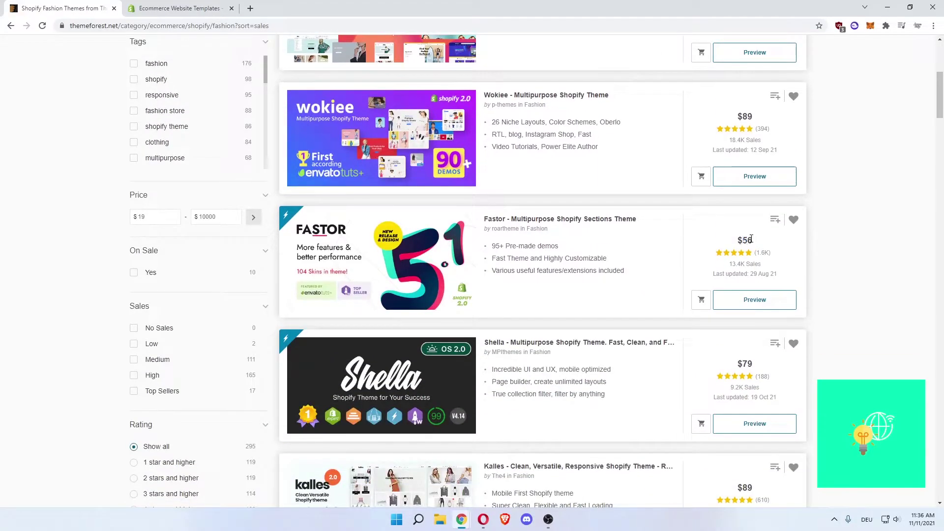
scroll(752, 315, "down", 1)
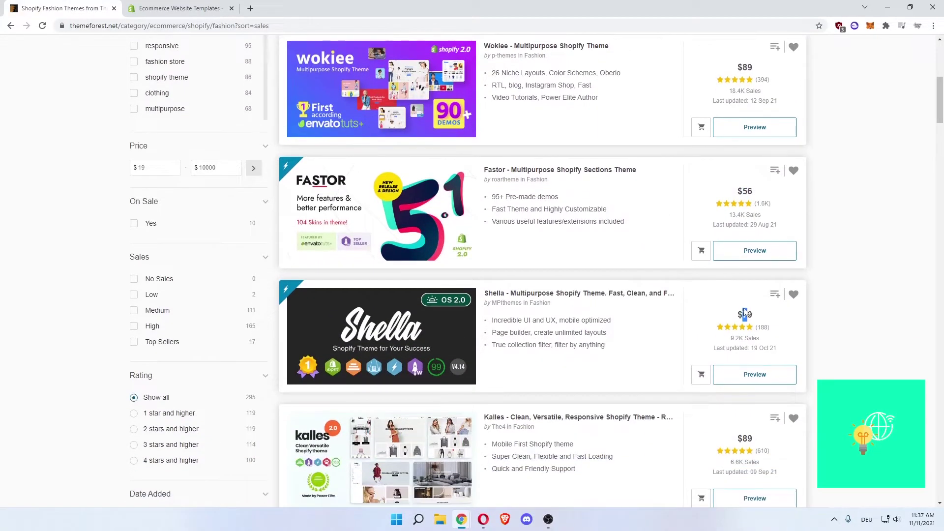
scroll(743, 308, "down", 1)
scroll(663, 298, "down", 2)
scroll(664, 299, "down", 3)
scroll(674, 307, "down", 1)
scroll(649, 299, "down", 3)
scroll(623, 286, "down", 1)
scroll(620, 284, "down", 4)
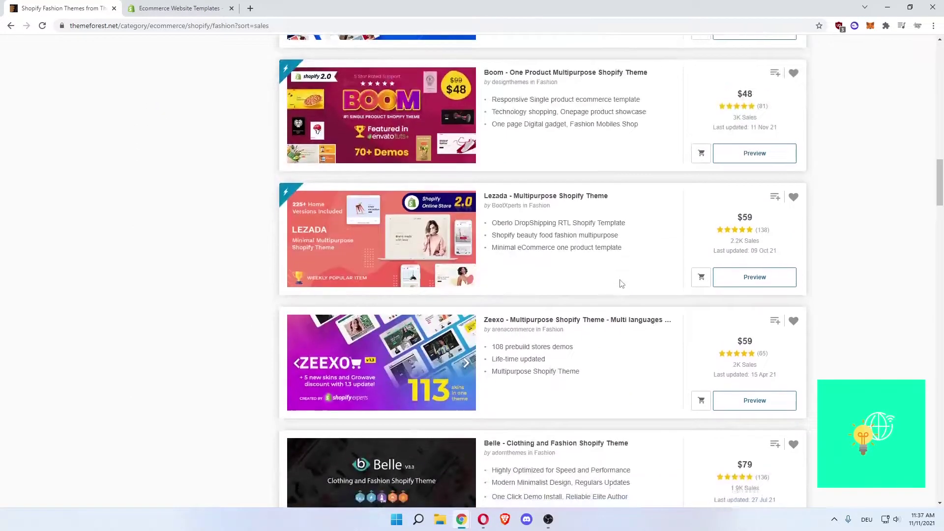
scroll(619, 284, "down", 3)
scroll(550, 263, "up", 3)
scroll(550, 263, "up", 7)
scroll(550, 262, "up", 3)
scroll(550, 262, "up", 3)
scroll(531, 288, "up", 3)
scroll(521, 296, "down", 1)
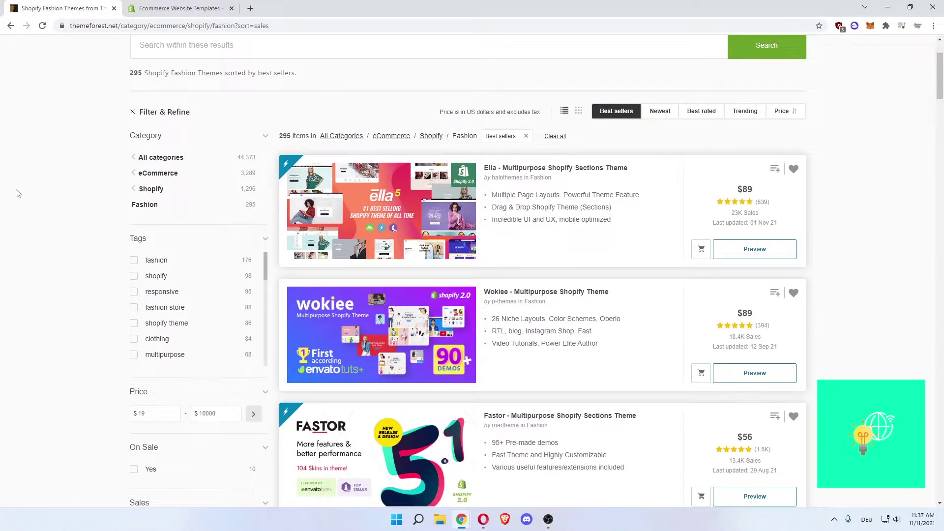
scroll(62, 184, "down", 1)
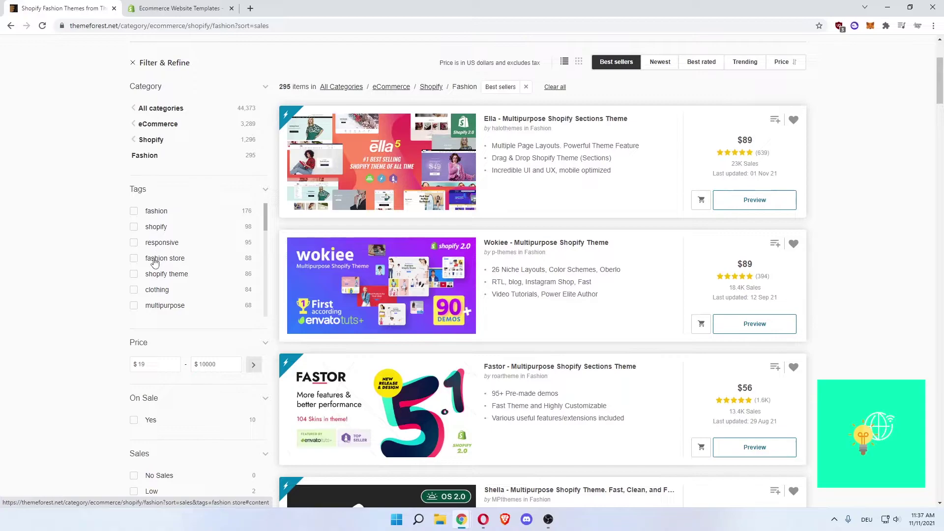
scroll(181, 261, "down", 1)
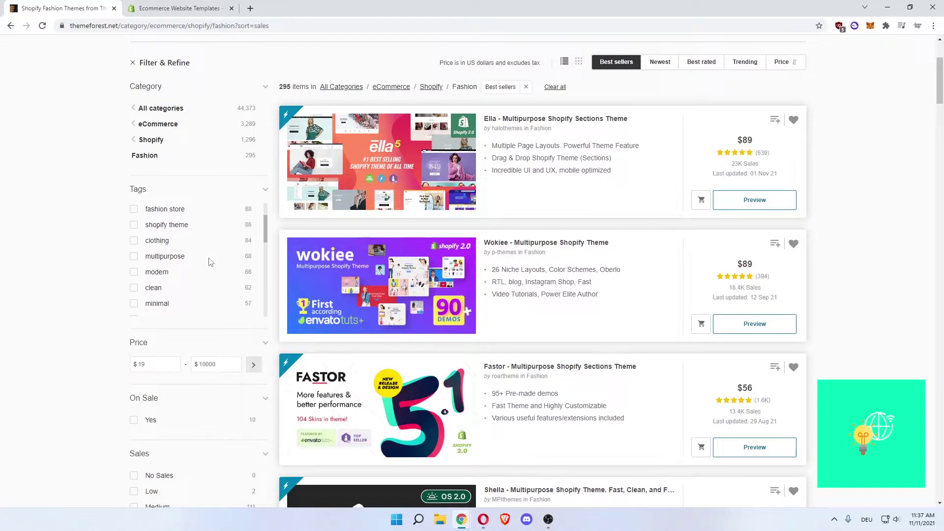
scroll(211, 262, "down", 1)
scroll(181, 251, "down", 2)
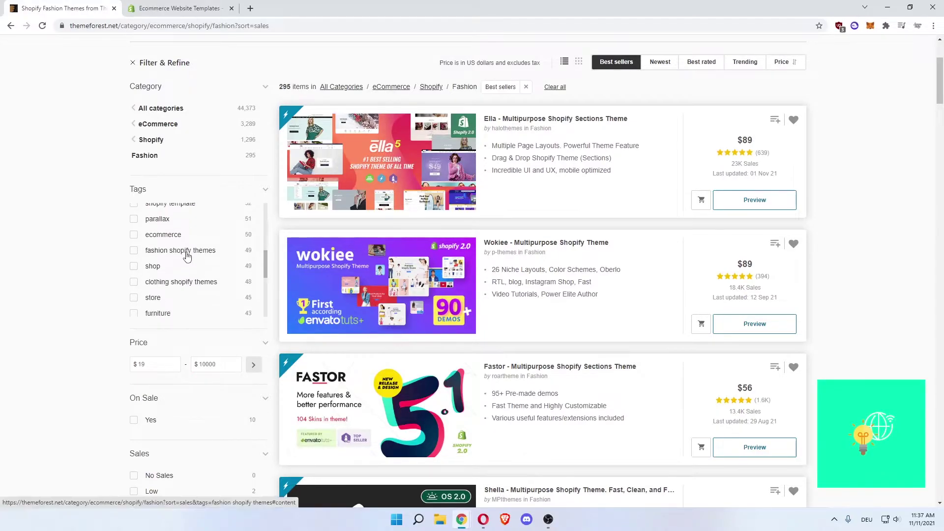
scroll(186, 257, "up", 3)
scroll(84, 231, "down", 1)
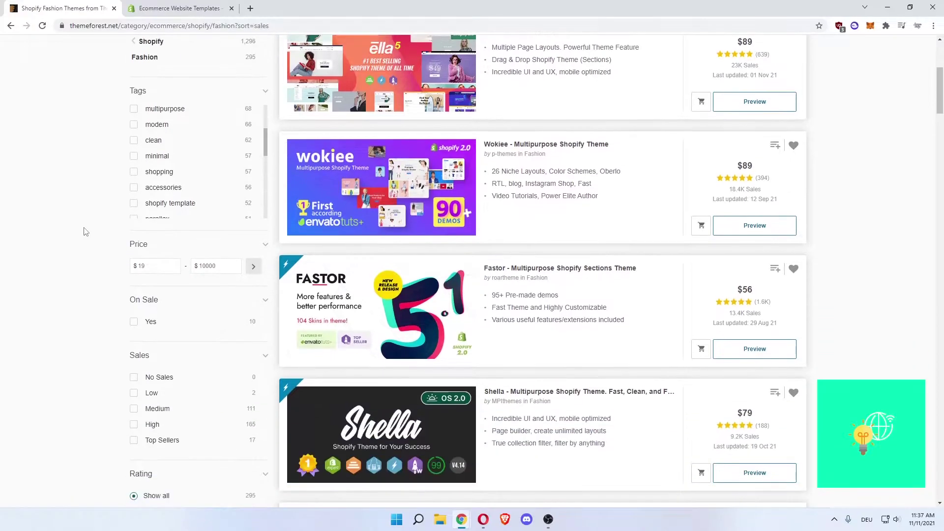
scroll(84, 232, "down", 1)
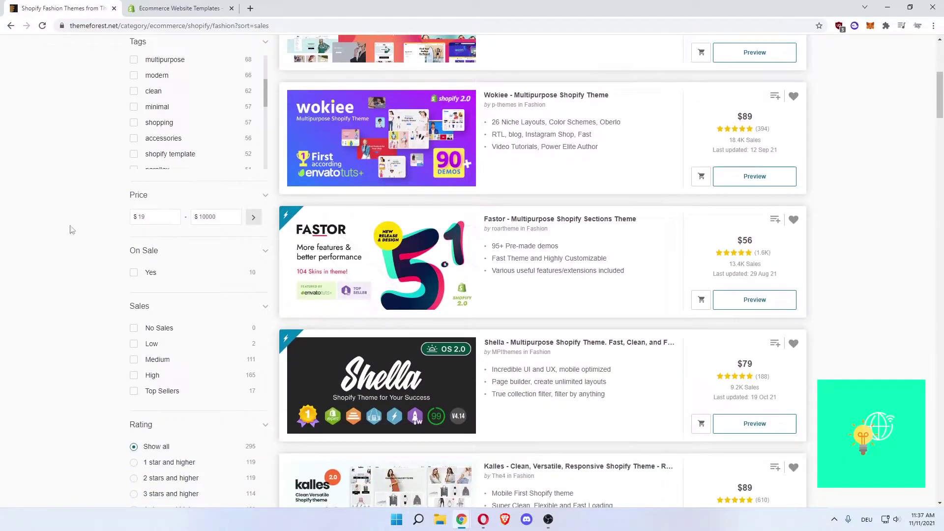
scroll(71, 230, "down", 1)
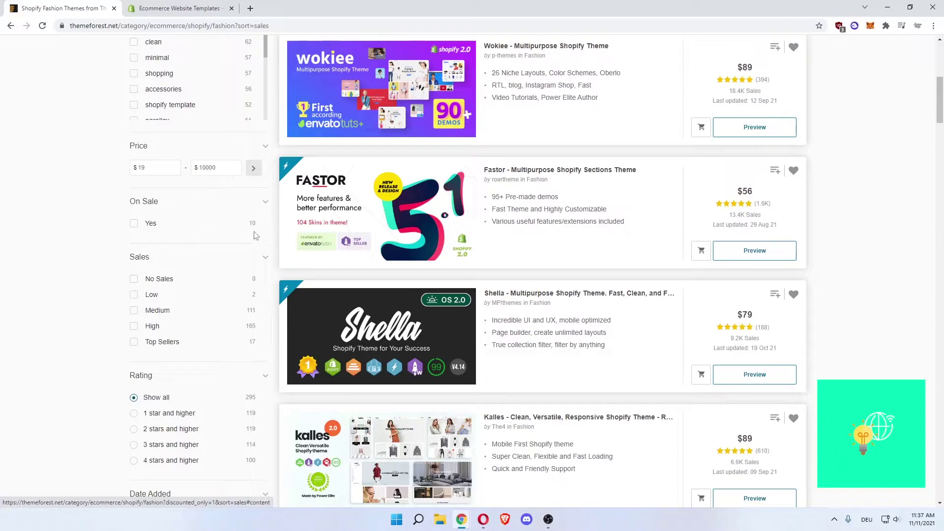
scroll(66, 215, "down", 1)
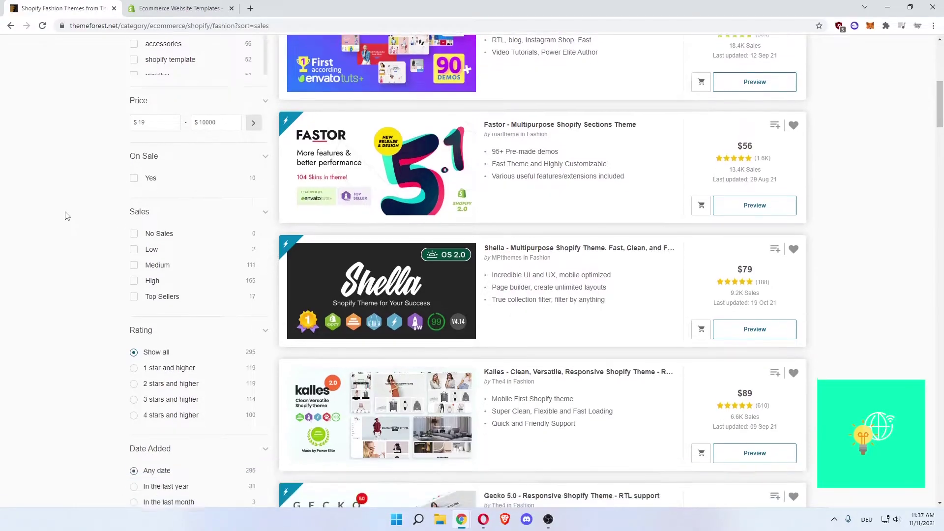
left_click(132, 176)
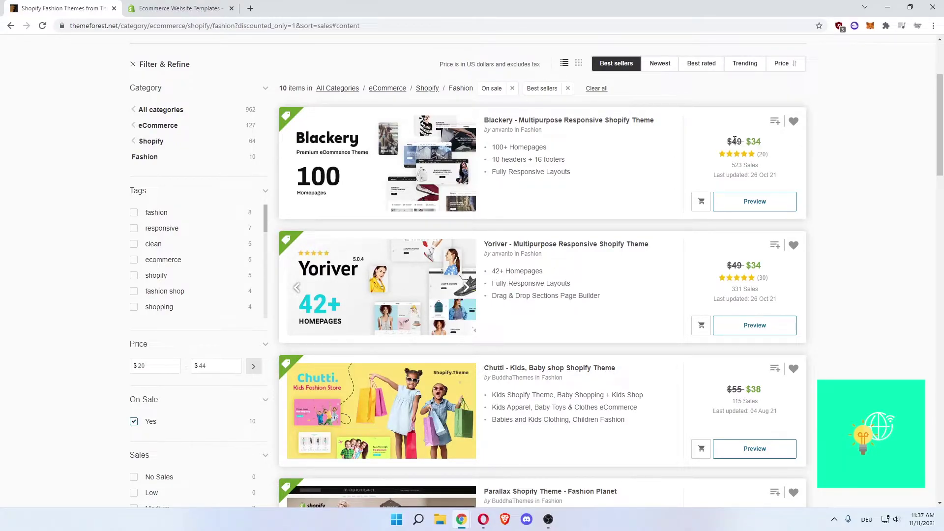
scroll(296, 288, "down", 3)
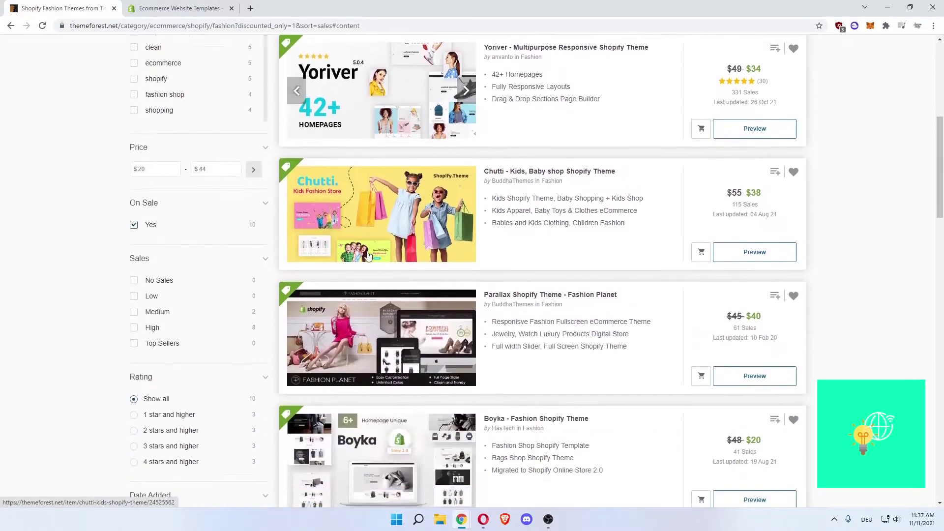
scroll(167, 259, "down", 2)
Drop the On Sale filter and keep only themes rated 4 stars and higher.
left_click(133, 77)
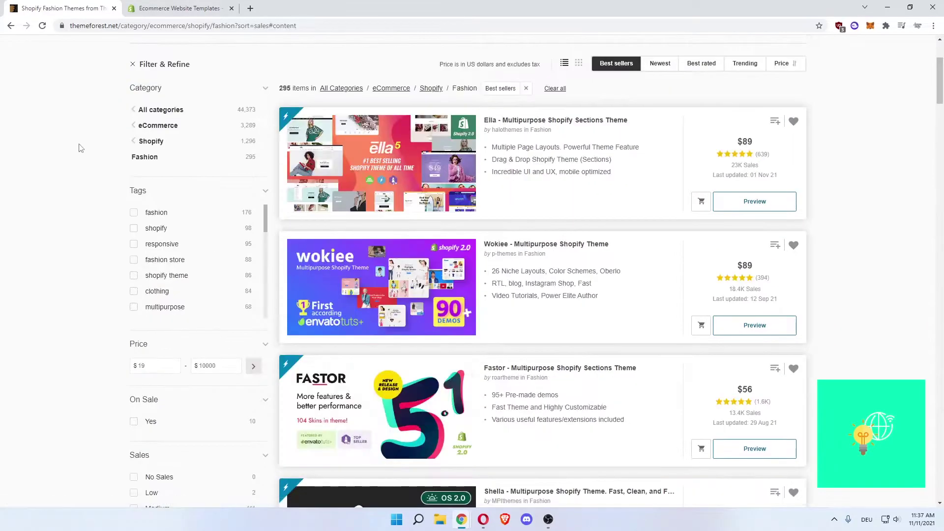
scroll(83, 156, "down", 2)
scroll(84, 156, "down", 2)
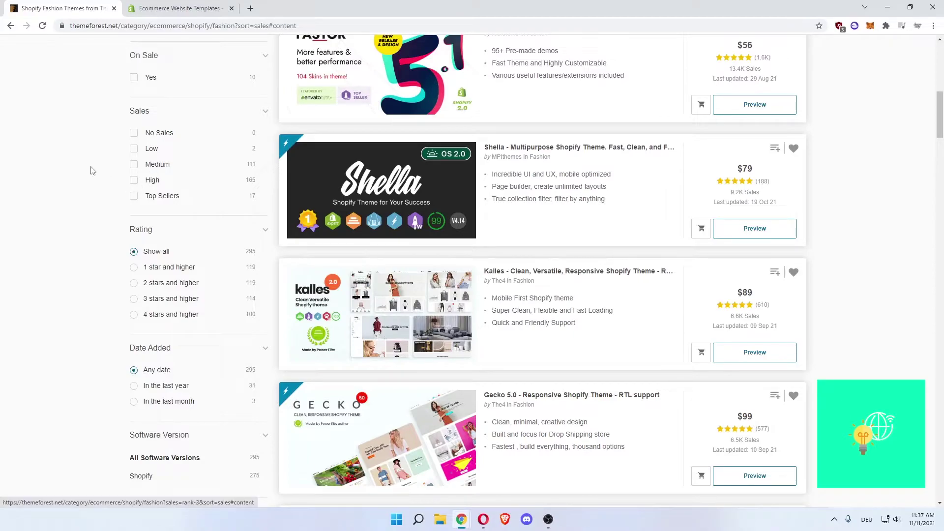
scroll(90, 168, "down", 1)
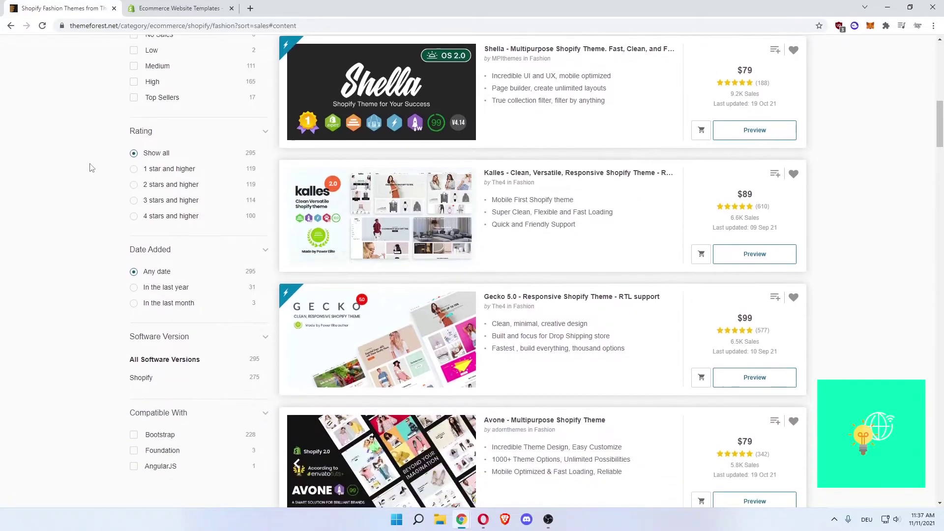
left_click(134, 215)
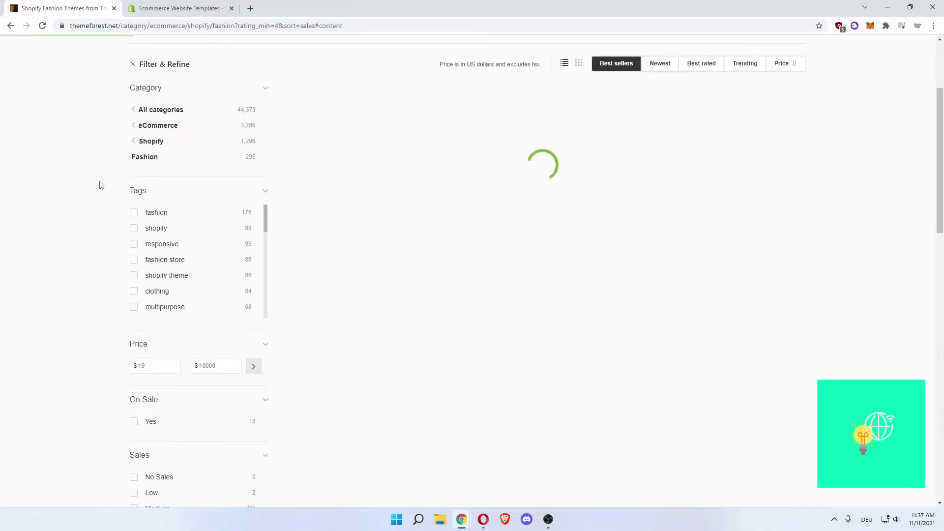
scroll(101, 185, "down", 2)
scroll(102, 185, "down", 2)
scroll(101, 185, "down", 1)
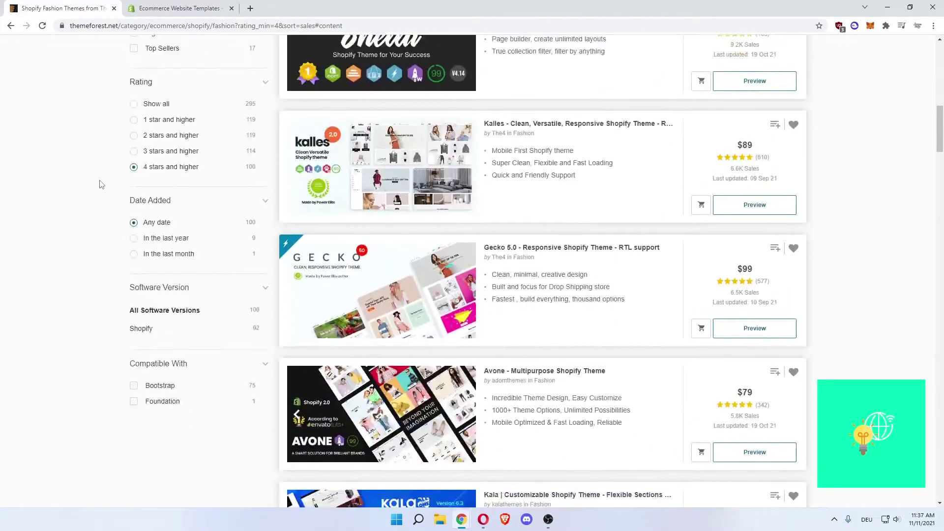
scroll(101, 185, "down", 1)
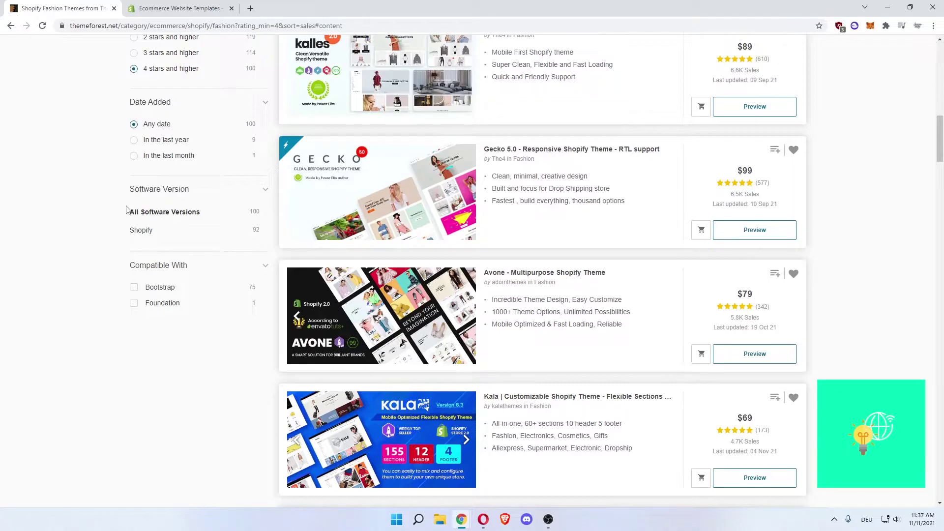
scroll(92, 210, "down", 1)
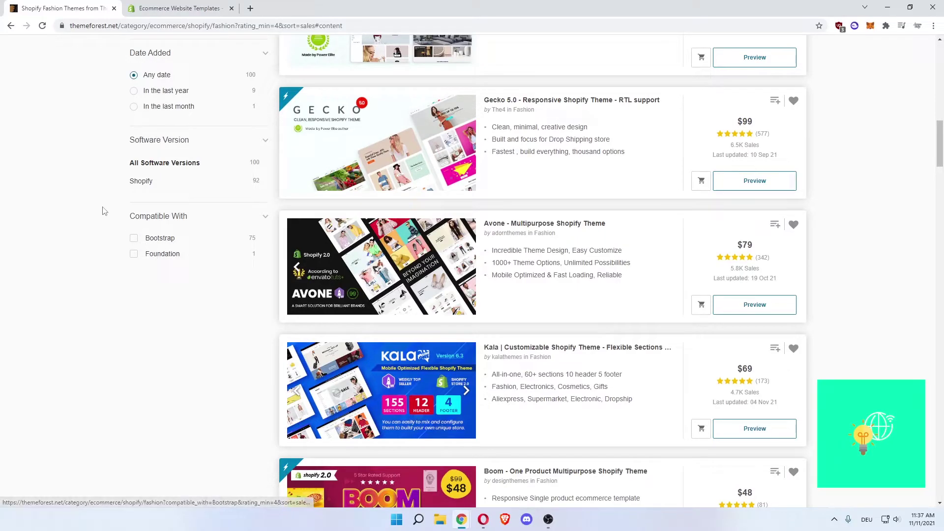
scroll(110, 207, "up", 5)
scroll(113, 205, "up", 2)
scroll(113, 205, "up", 2)
scroll(113, 206, "down", 1)
scroll(112, 206, "down", 2)
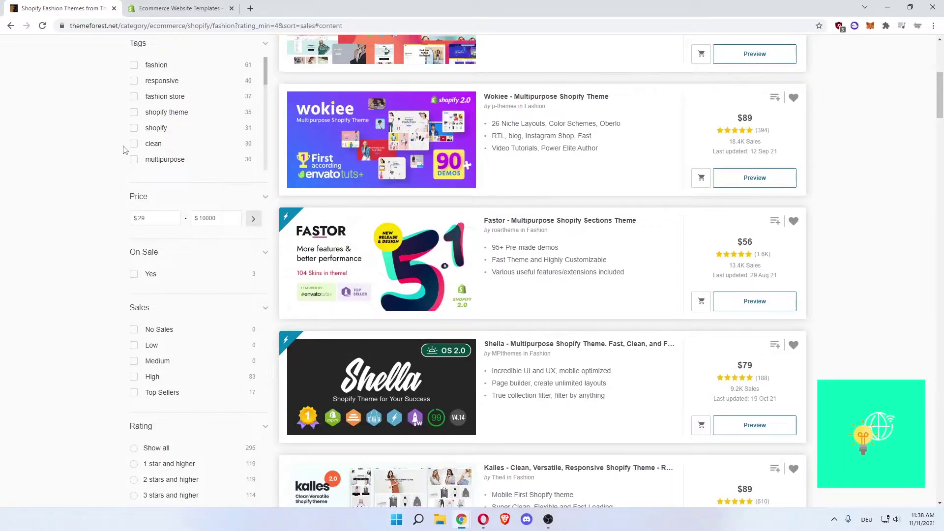
scroll(123, 150, "up", 2)
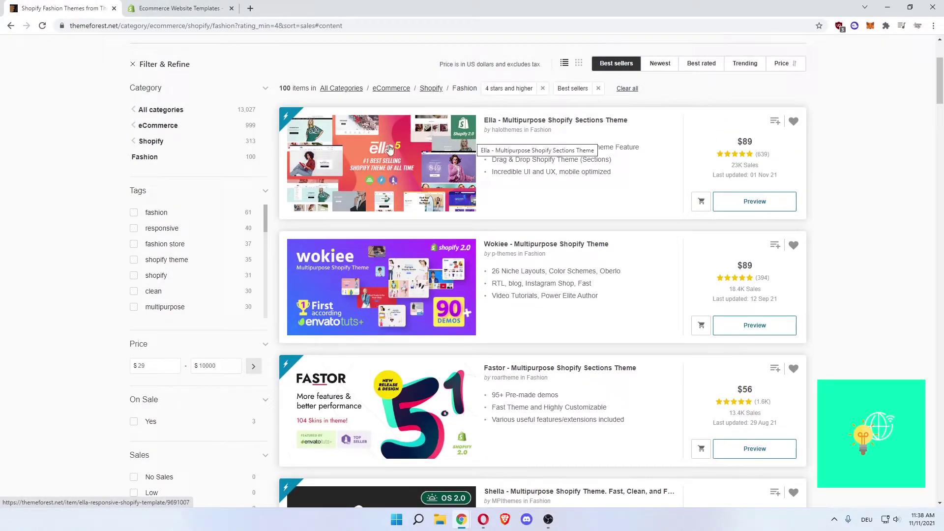
scroll(410, 151, "down", 1)
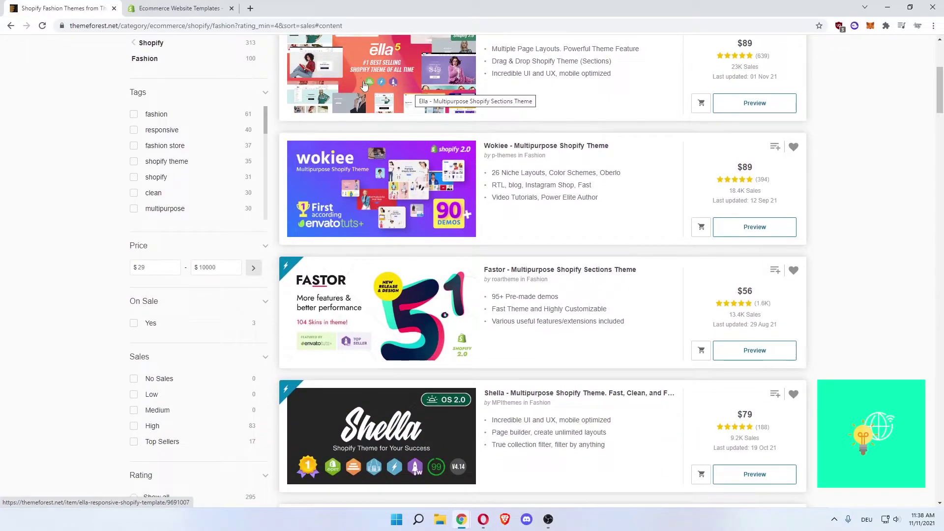
scroll(363, 86, "down", 2)
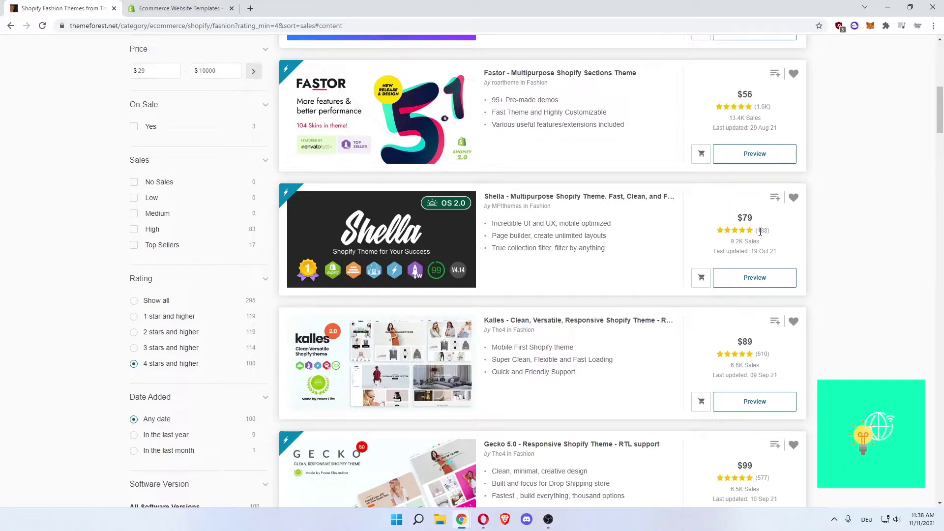
Highlight the Shella listing's rating count and last updated date.
left_click_drag(760, 231, 769, 231)
left_click_drag(723, 251, 746, 251)
left_click(756, 252)
left_click(757, 250)
left_click_drag(775, 250, 752, 251)
left_click(751, 250)
left_click_drag(751, 249, 771, 251)
left_click(745, 252)
mouse_move(714, 251)
left_mouse_down()
mouse_move(778, 251)
mouse_move(720, 251)
left_mouse_up()
left_click(749, 251)
left_click(769, 252)
left_click(767, 250)
left_click(720, 251)
Highlight Shella's mobile, layouts and collection-filter features, then Fastor's update date and rating count.
left_click_drag(491, 223, 611, 223)
left_click(611, 224)
left_click_drag(539, 236, 608, 236)
left_click(608, 236)
left_click_drag(508, 249, 595, 249)
left_click(549, 249)
left_click(591, 248)
scroll(592, 248, "up", 1)
scroll(590, 249, "up", 1)
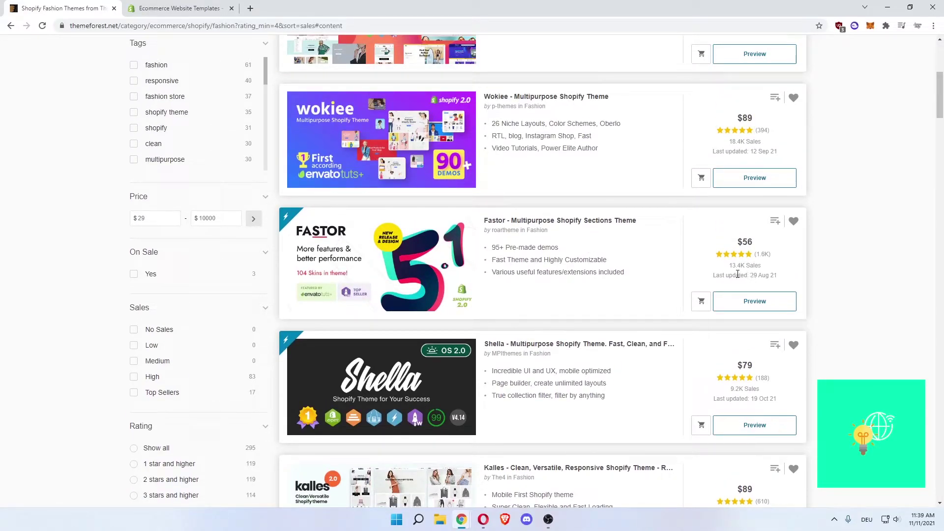
left_click_drag(751, 275, 765, 276)
scroll(603, 287, "down", 1)
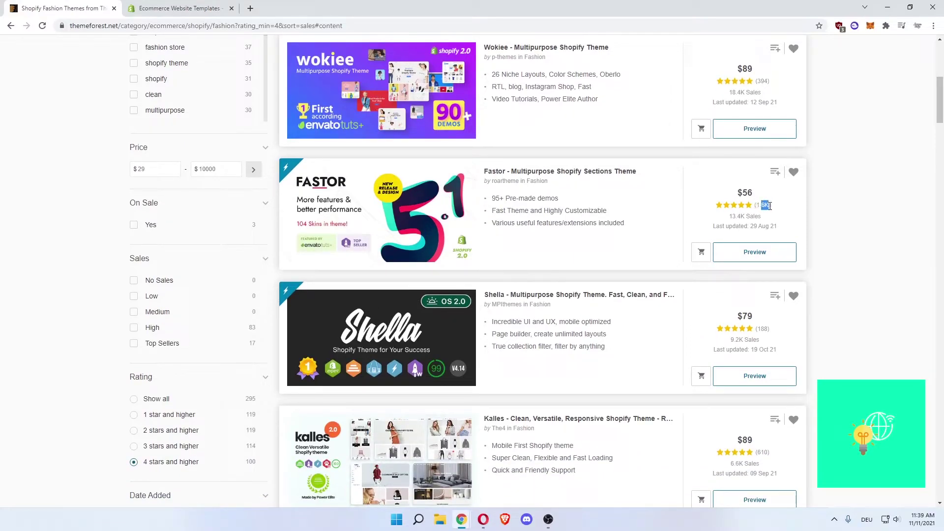
left_click_drag(770, 206, 766, 205)
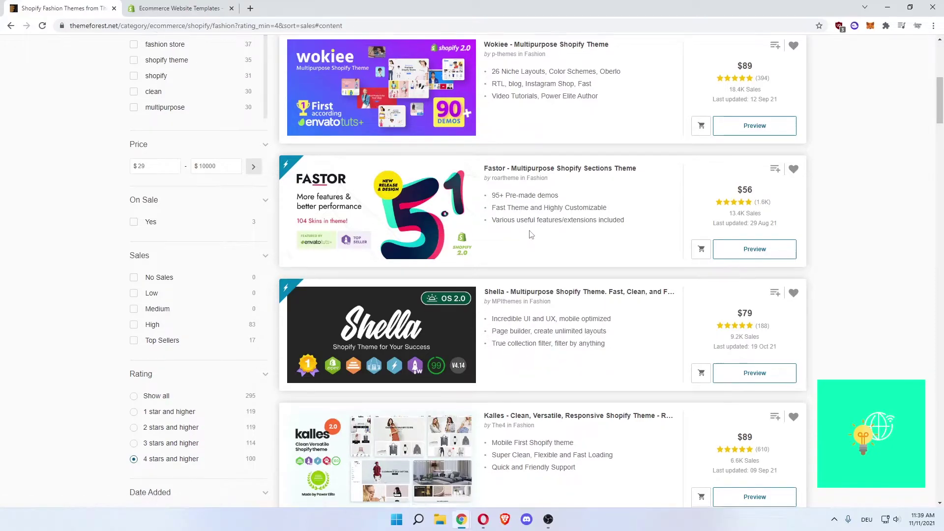
scroll(527, 227, "down", 1)
scroll(515, 207, "down", 1)
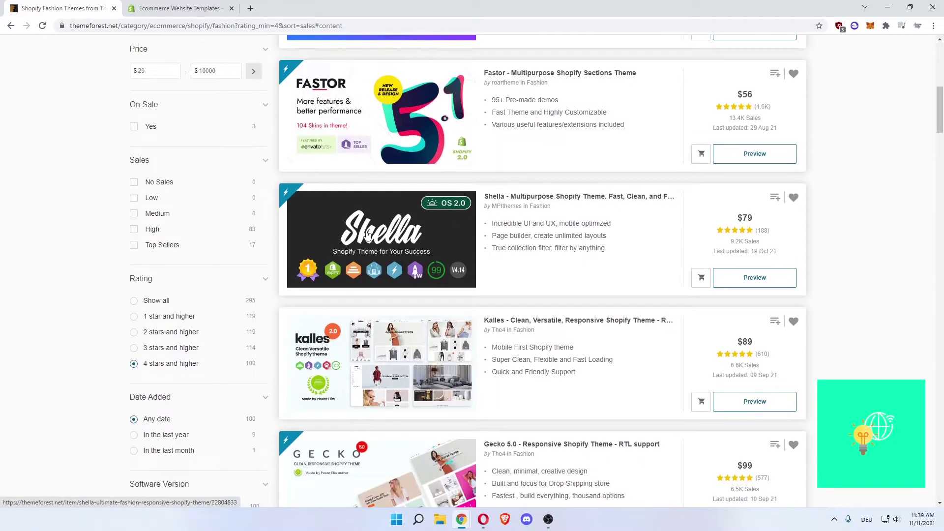
Open the Shella Multipurpose Shopify Theme item page with its $79 license.
left_click(387, 222)
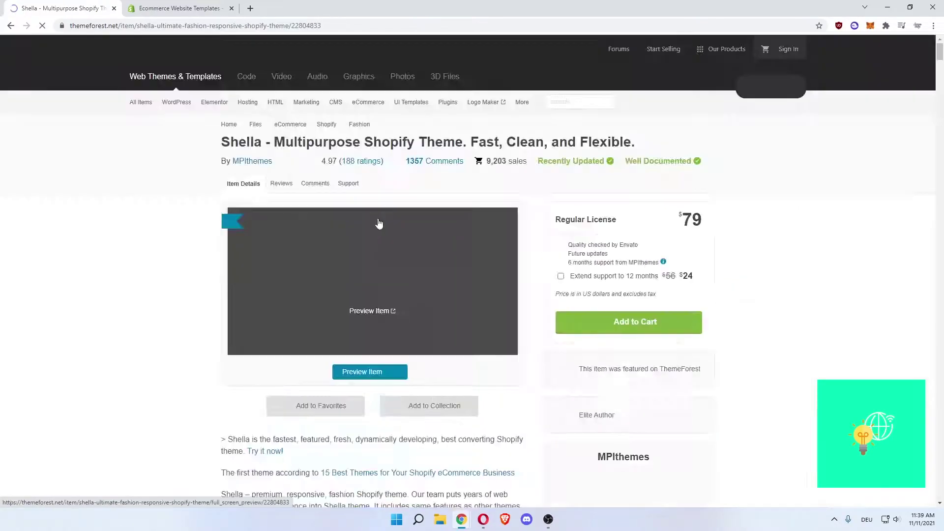
scroll(158, 220, "down", 1)
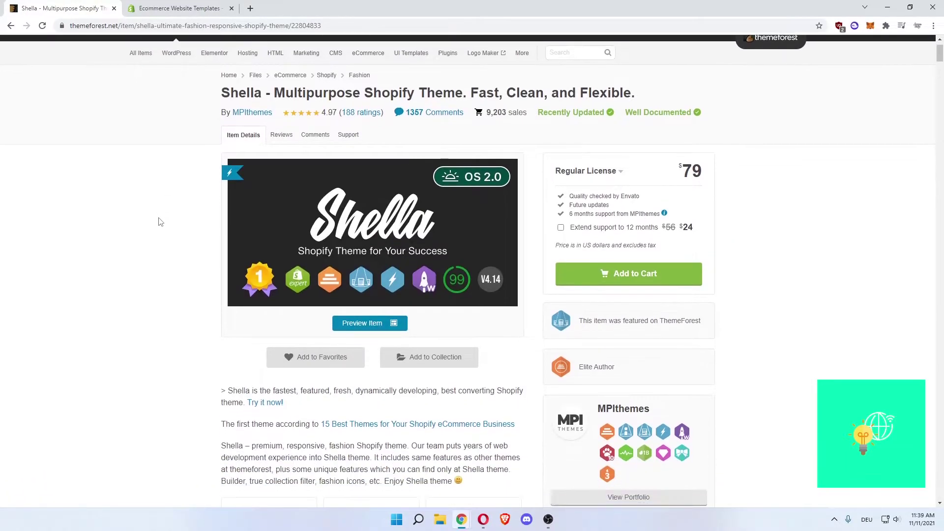
scroll(159, 221, "down", 2)
scroll(158, 220, "up", 2)
scroll(191, 219, "down", 2)
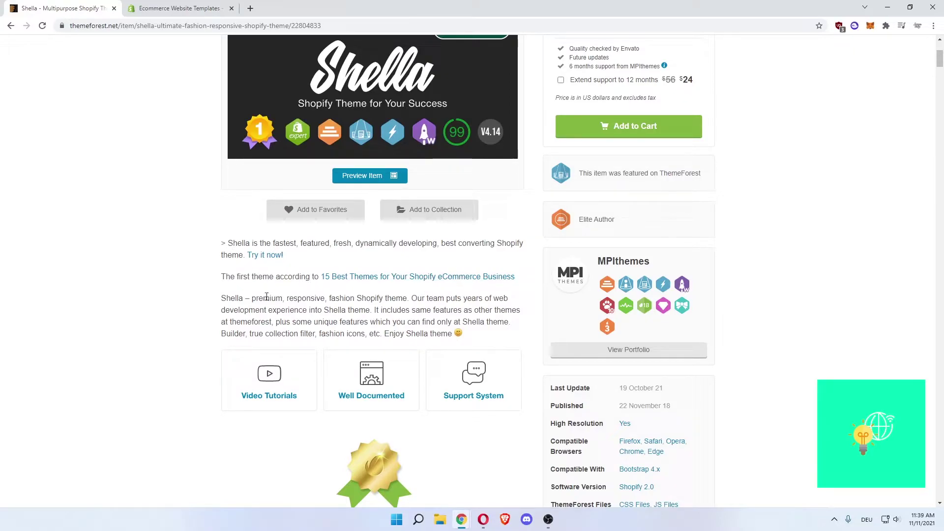
scroll(198, 276, "down", 2)
scroll(197, 272, "down", 1)
scroll(197, 267, "down", 1)
scroll(196, 265, "down", 2)
scroll(196, 264, "down", 2)
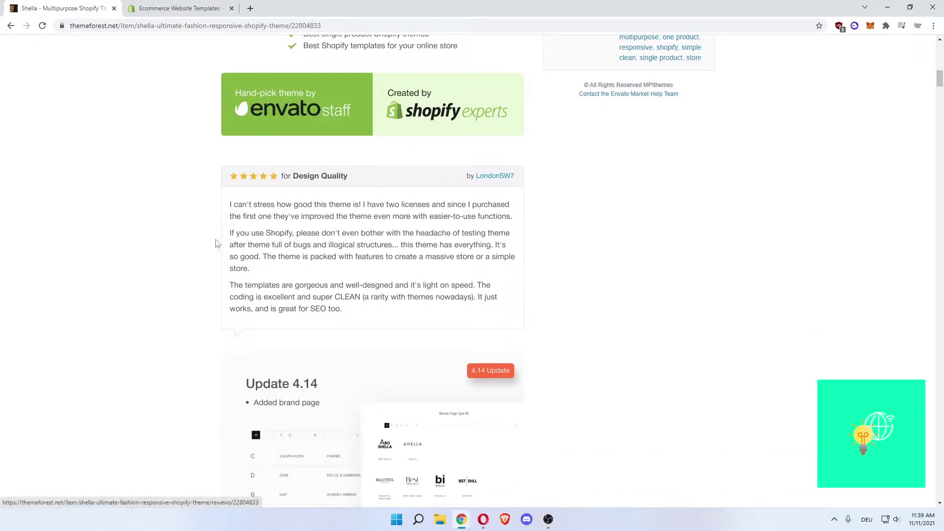
scroll(179, 243, "down", 2)
scroll(179, 238, "down", 3)
scroll(177, 238, "down", 3)
scroll(177, 239, "down", 1)
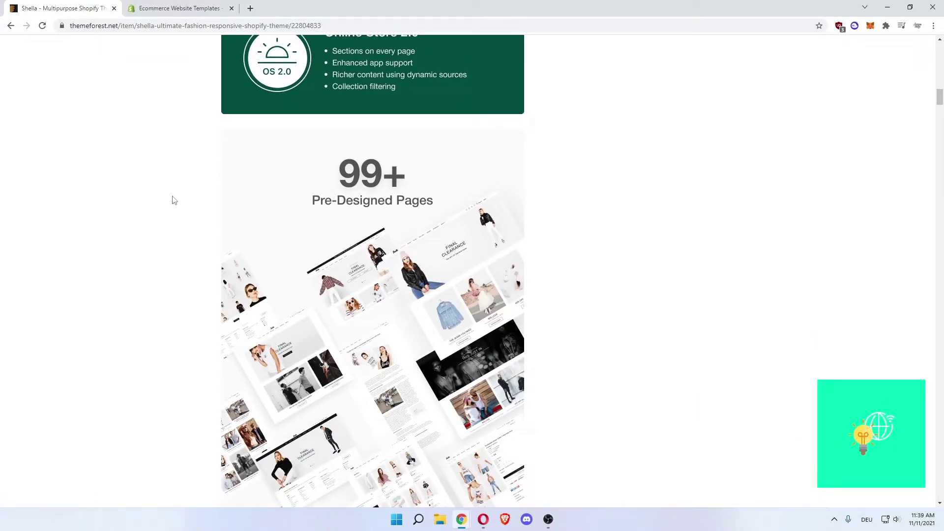
scroll(174, 199, "down", 3)
scroll(173, 200, "down", 3)
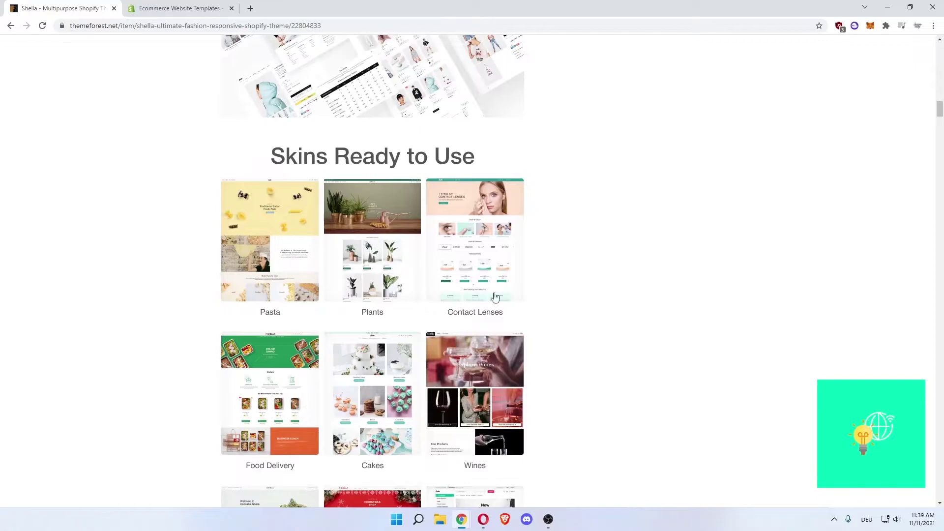
scroll(586, 314, "down", 4)
scroll(755, 317, "down", 3)
scroll(922, 123, "up", 2)
left_click_drag(940, 110, 939, 45)
scroll(175, 197, "down", 1)
scroll(175, 196, "down", 1)
scroll(177, 197, "up", 1)
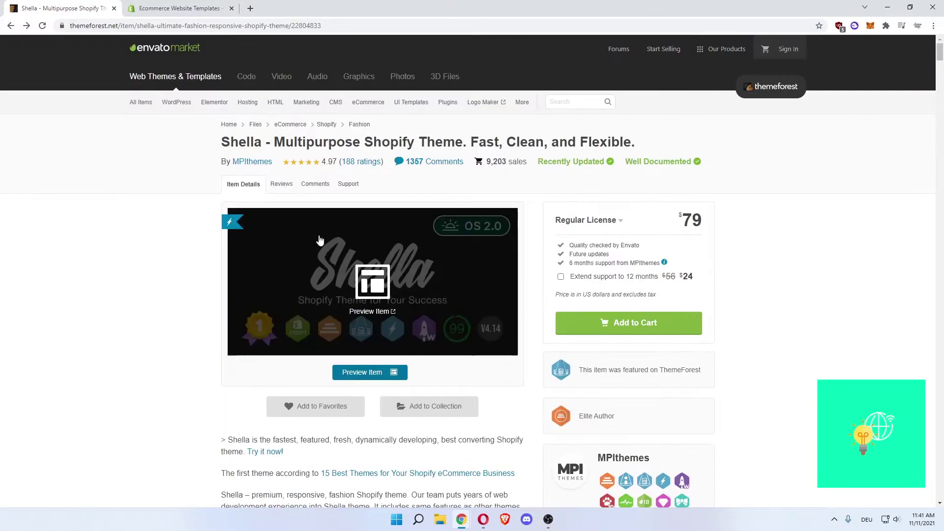
Launch Shella's full-screen preview in a new tab and browse its collage and Builders sections.
left_click(364, 380)
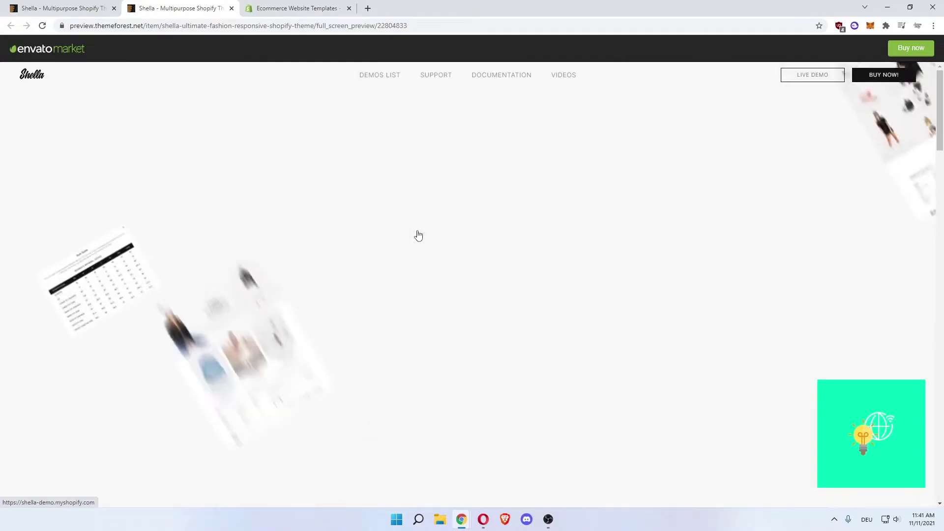
scroll(374, 199, "down", 1)
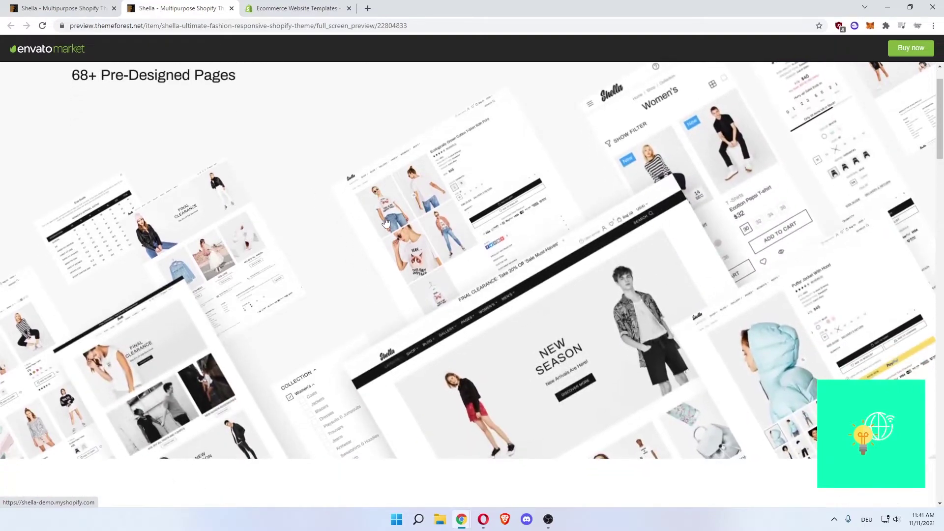
scroll(377, 207, "up", 2)
scroll(380, 214, "down", 3)
scroll(383, 220, "up", 2)
scroll(385, 218, "down", 2)
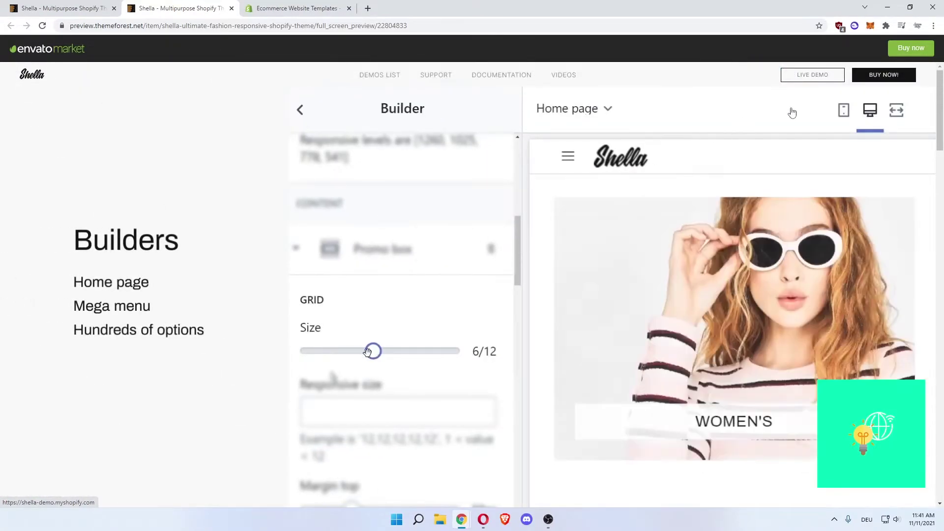
Open Shella's live demo store, dismiss its sale popup and cookie notice, then return to the preview.
left_click(812, 78)
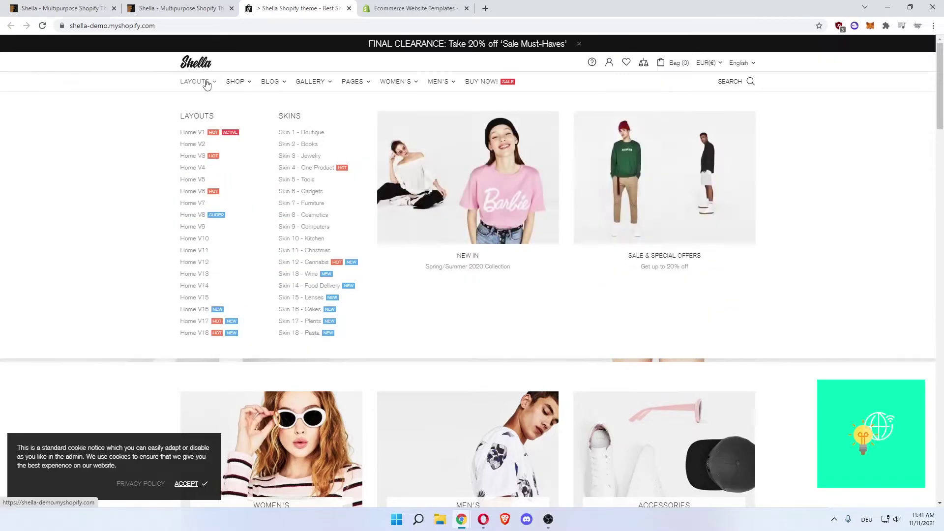
mouse_move(270, 81)
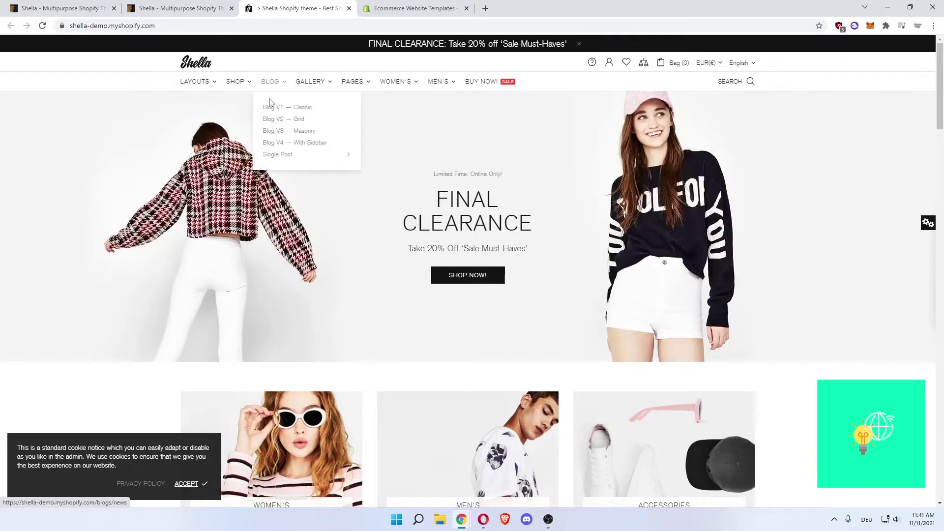
scroll(354, 185, "down", 3)
scroll(343, 190, "down", 1)
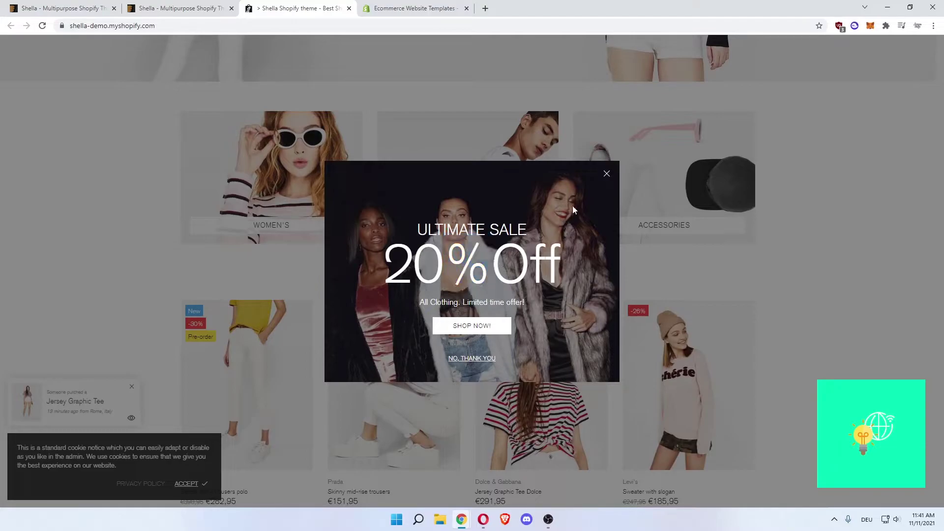
left_click(605, 176)
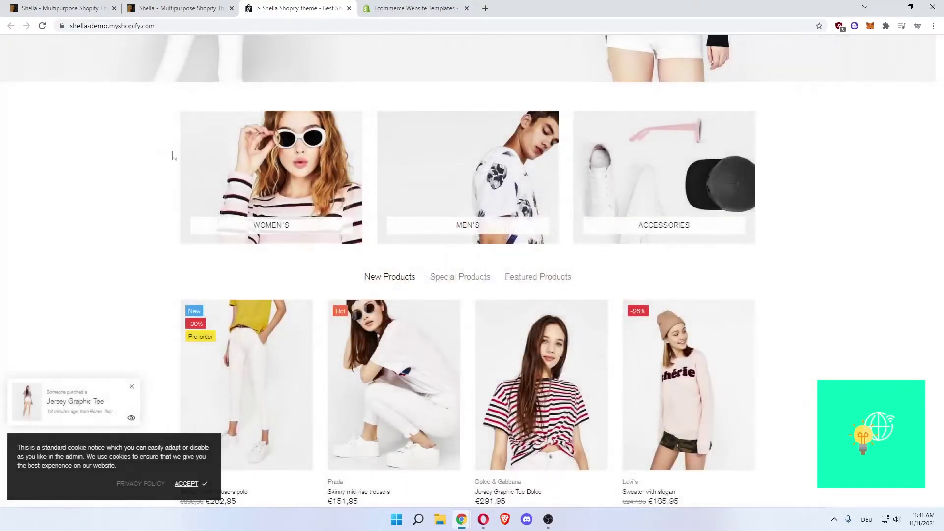
scroll(123, 152, "down", 3)
scroll(122, 151, "down", 4)
scroll(126, 152, "down", 5)
scroll(126, 152, "down", 4)
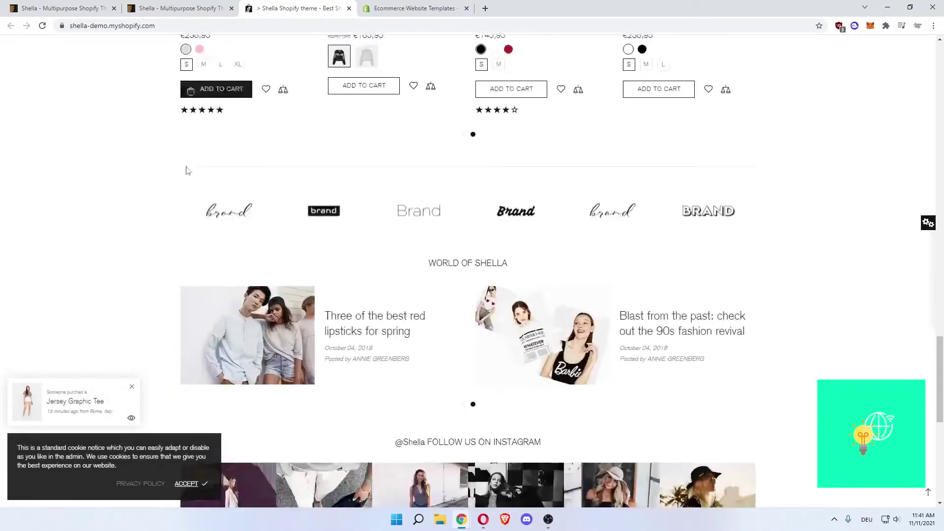
scroll(185, 170, "down", 5)
scroll(173, 173, "down", 2)
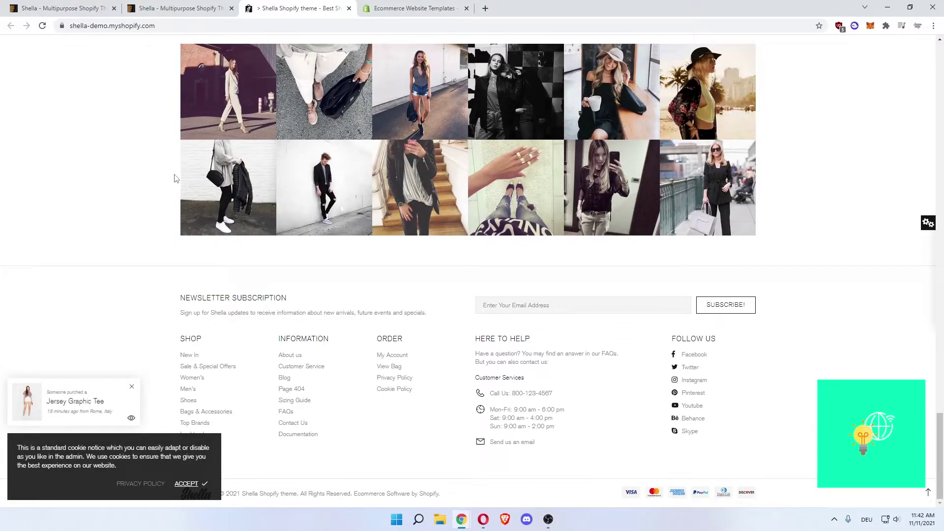
left_click(190, 485)
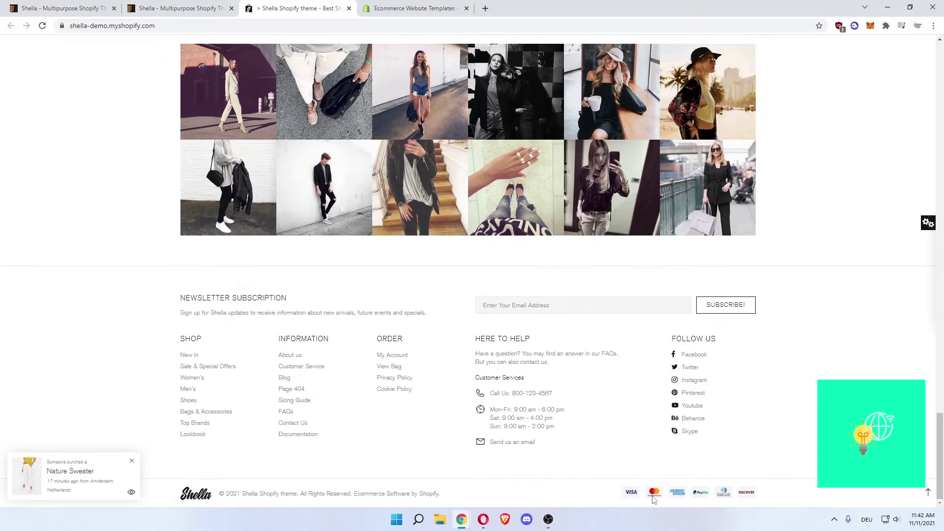
scroll(523, 429, "up", 3)
scroll(76, 258, "up", 4)
scroll(100, 243, "up", 5)
scroll(122, 225, "up", 5)
scroll(335, 180, "up", 5)
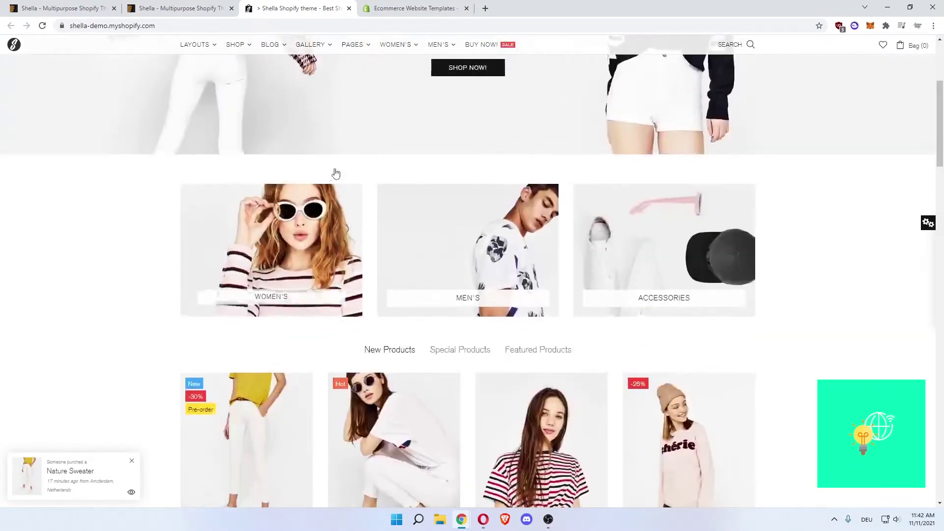
scroll(333, 173, "up", 5)
key("ctrl+shift+Tab")
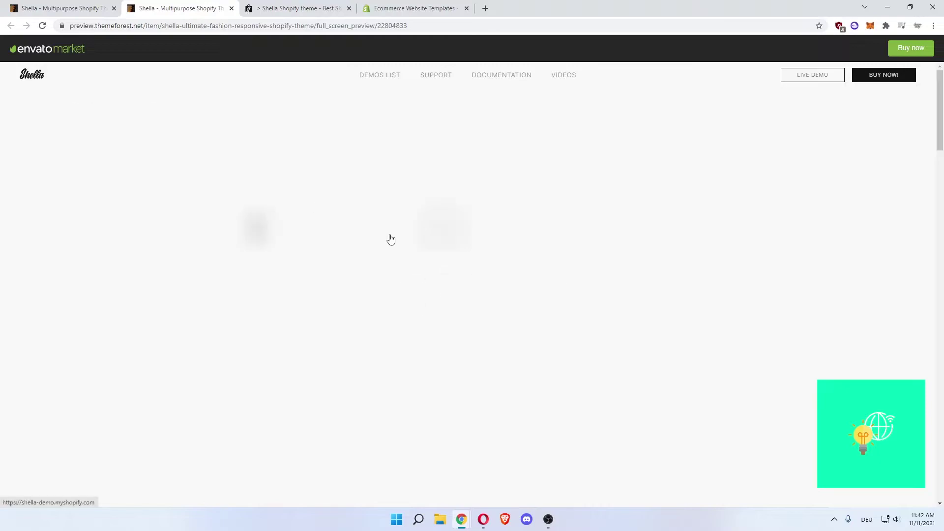
Close the Shella demo store and extra preview tabs, returning to Shella's ThemeForest item page.
left_click(303, 216)
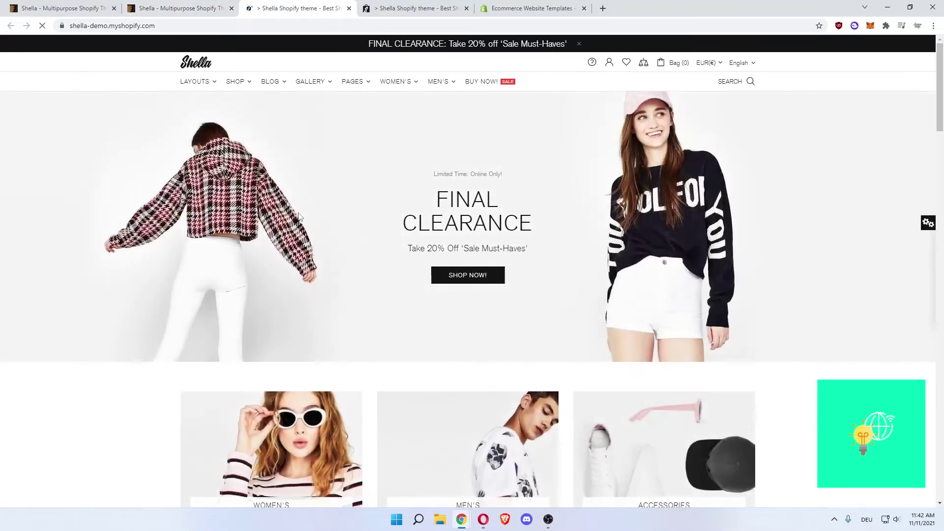
key("ctrl+w")
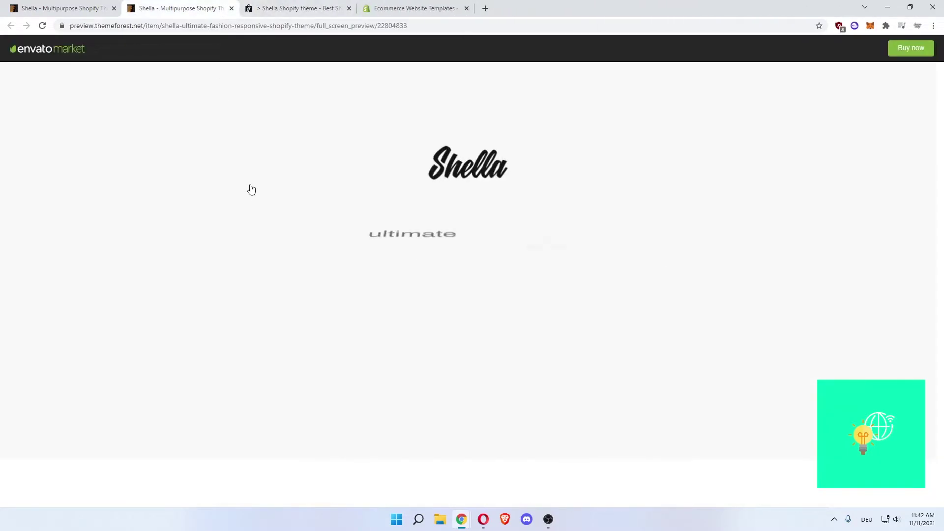
scroll(323, 214, "down", 2)
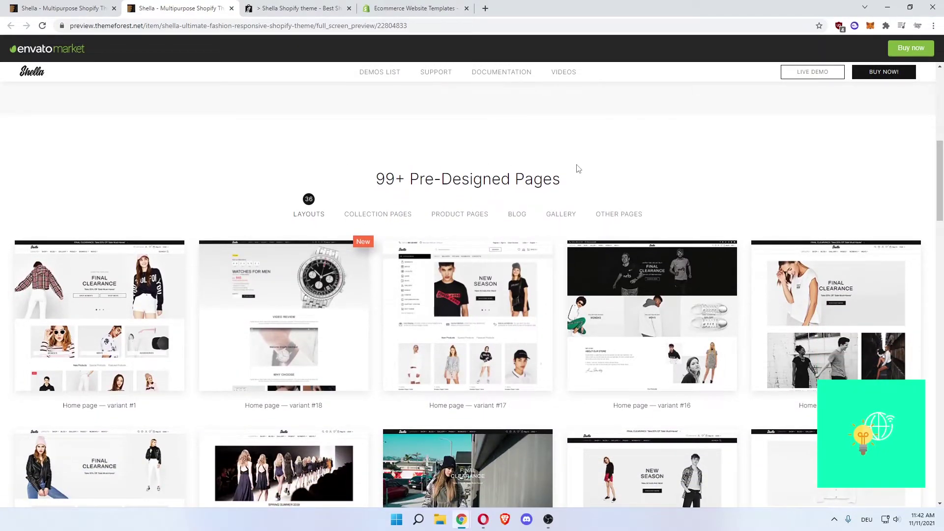
scroll(333, 158, "down", 1)
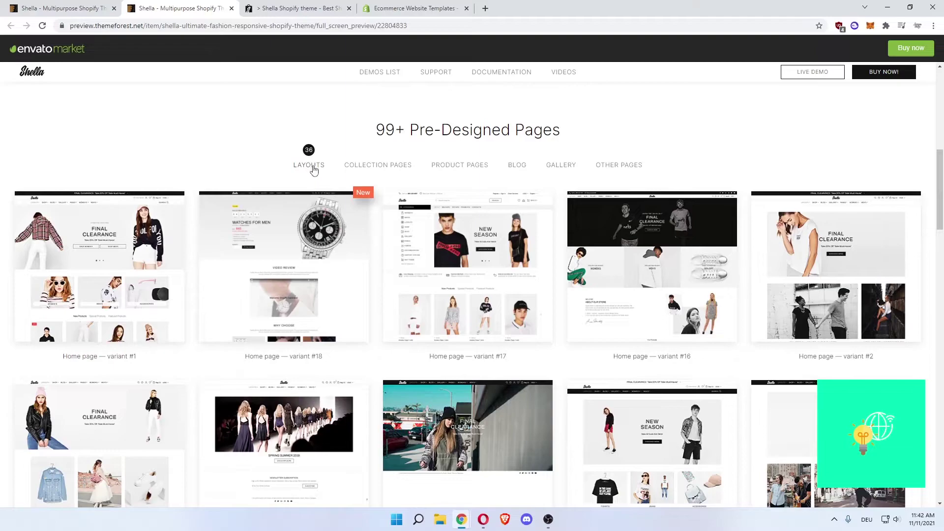
scroll(369, 199, "down", 4)
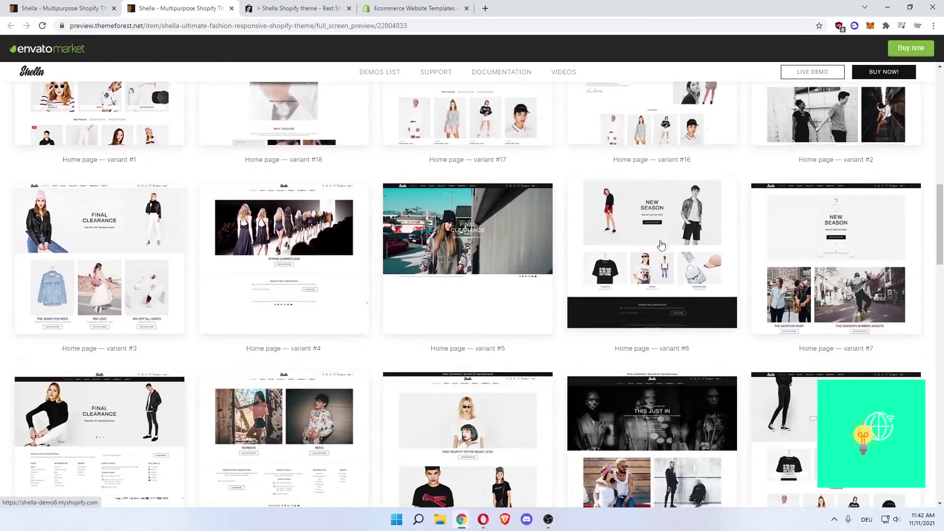
scroll(399, 214, "down", 4)
scroll(365, 213, "down", 2)
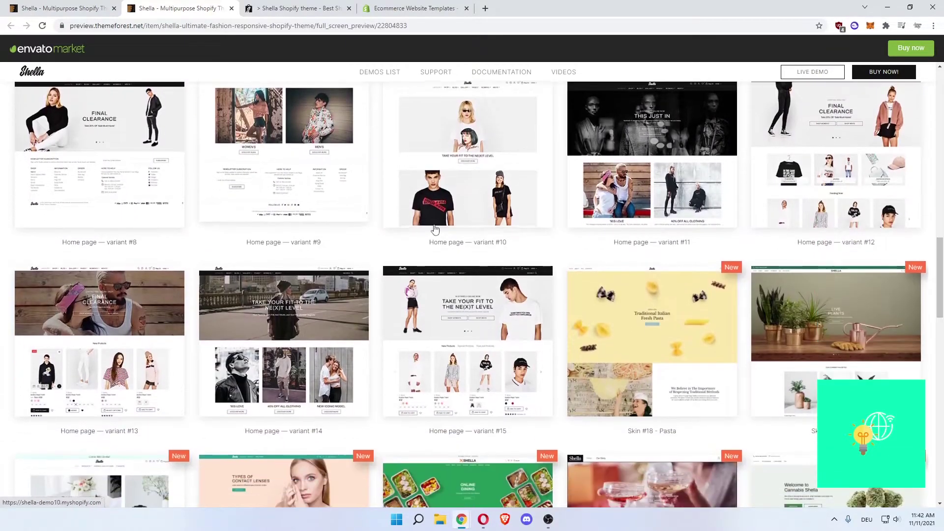
scroll(364, 213, "down", 3)
scroll(458, 232, "down", 3)
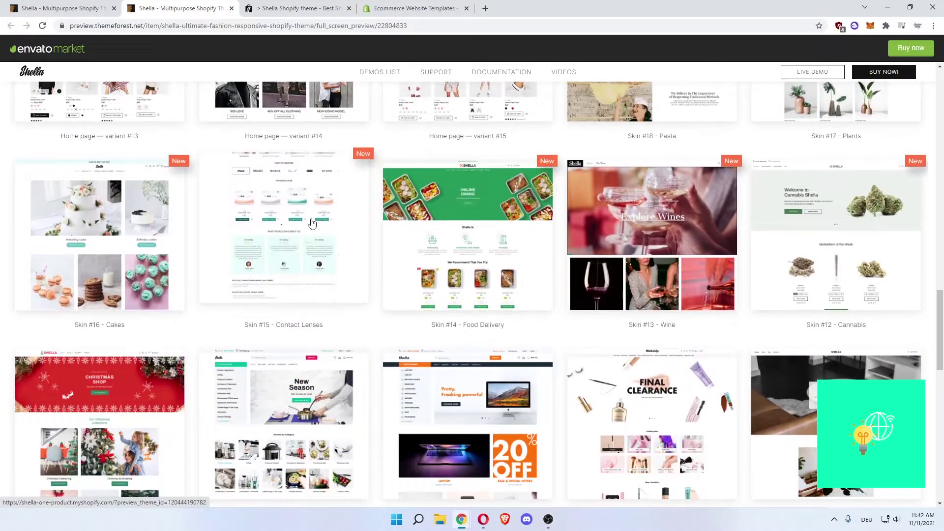
scroll(307, 243, "down", 2)
scroll(308, 244, "up", 3)
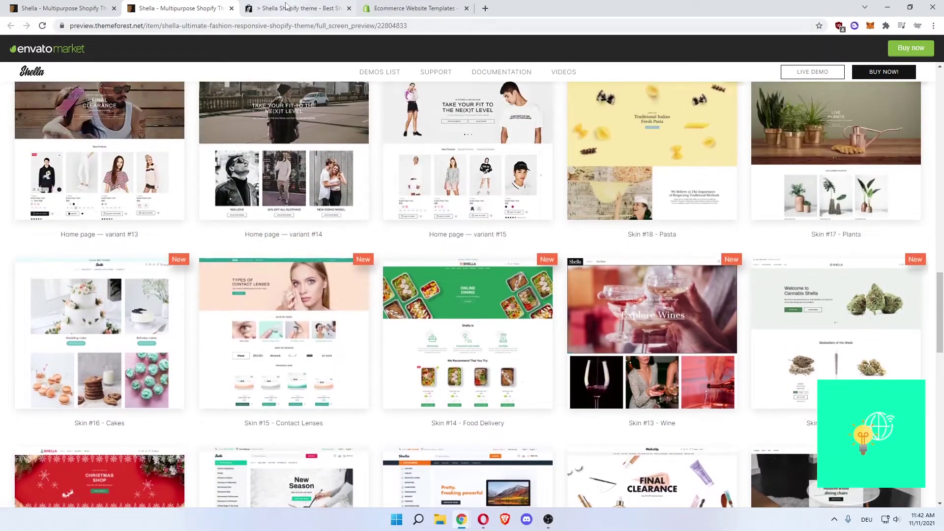
left_click(338, 12)
left_click(185, 8)
left_click(231, 8)
left_click(67, 9)
Go back to the Shopify fashion themes list and open Ella's full-screen preview.
left_click(11, 25)
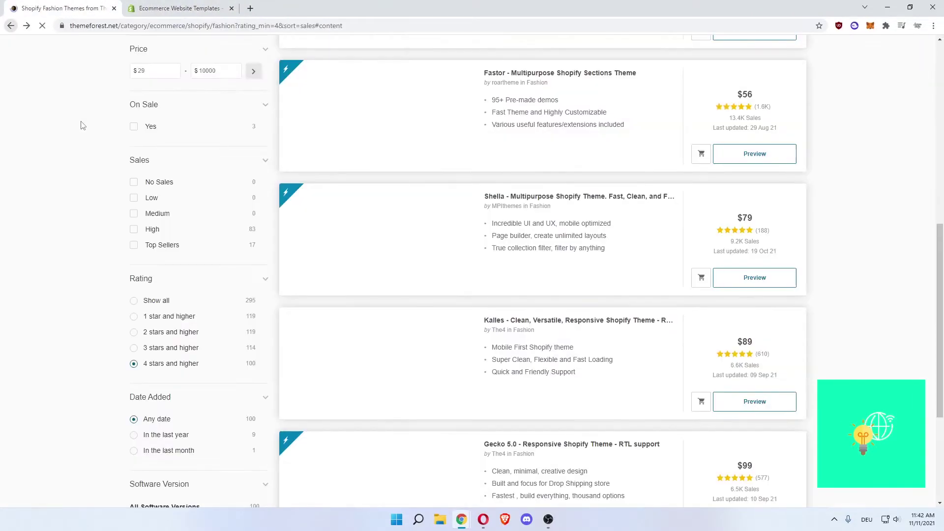
scroll(86, 127, "up", 3)
scroll(87, 127, "up", 3)
scroll(148, 173, "down", 2)
left_click(361, 203)
scroll(145, 200, "down", 2)
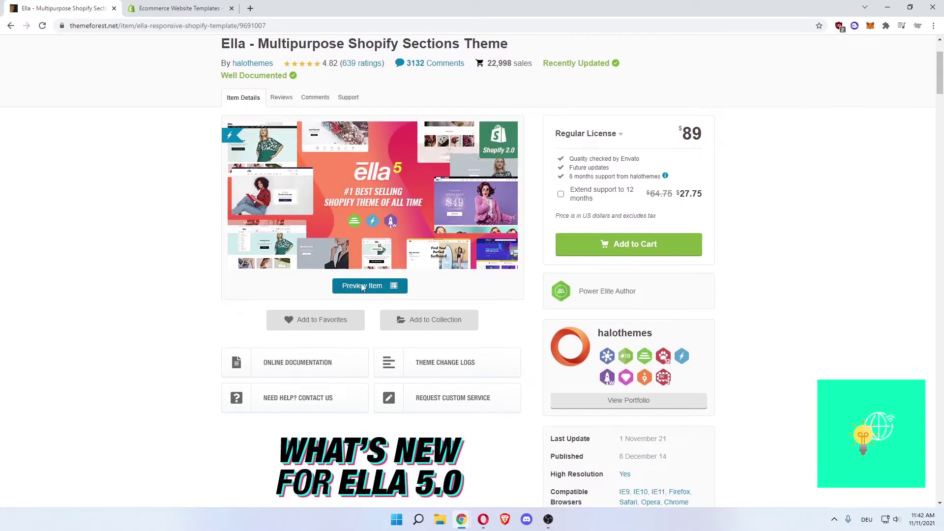
left_click(361, 285)
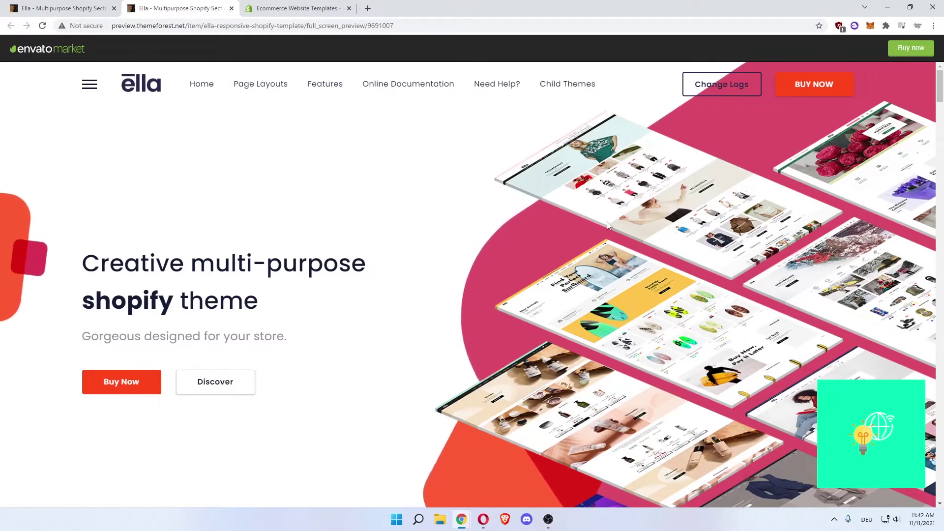
scroll(607, 223, "down", 1)
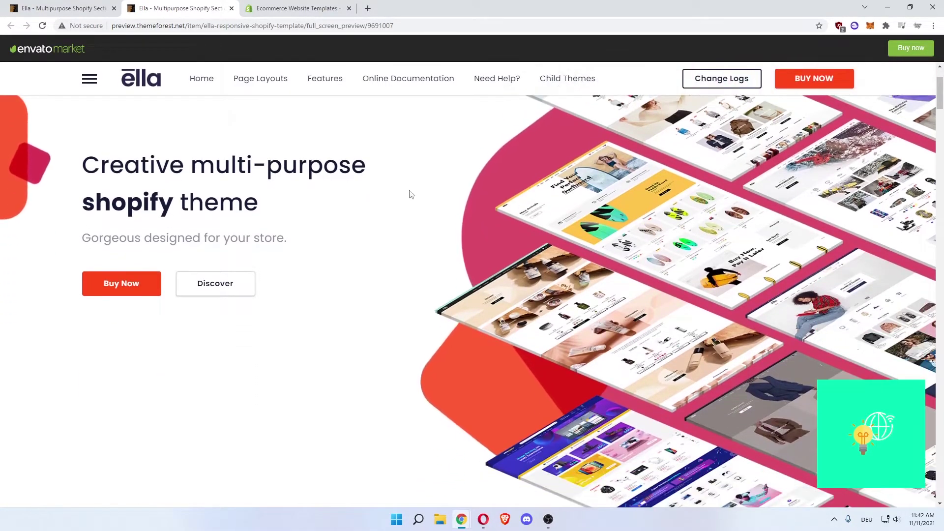
scroll(383, 203, "up", 1)
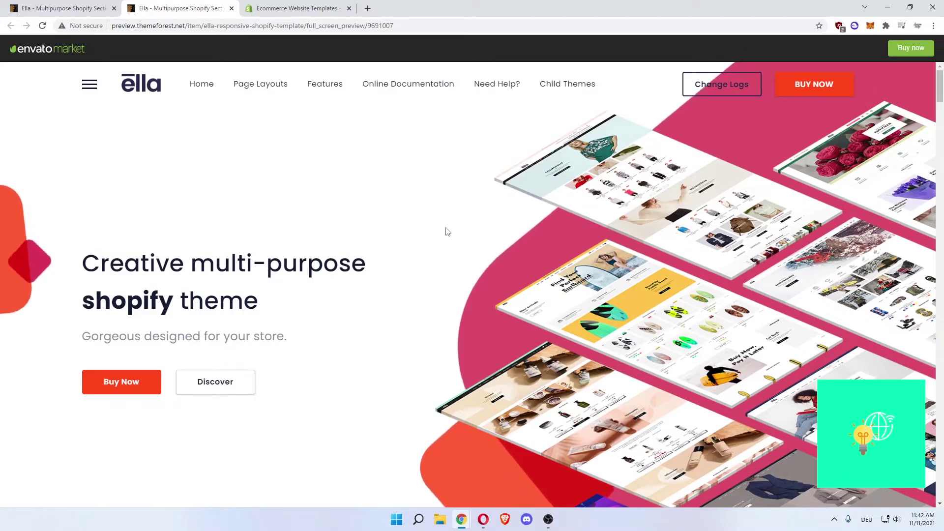
scroll(445, 232, "down", 3)
scroll(384, 206, "down", 3)
scroll(288, 185, "down", 3)
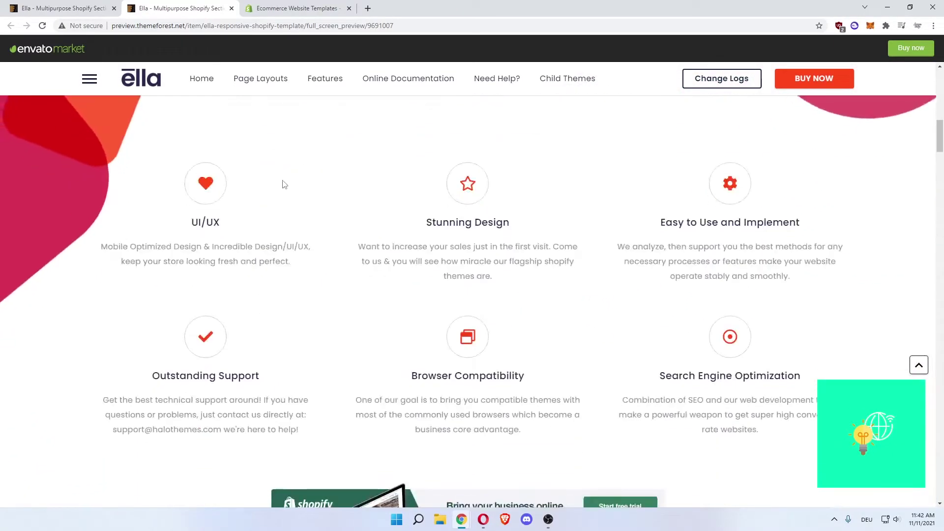
scroll(325, 189, "down", 2)
scroll(327, 192, "down", 2)
scroll(327, 193, "down", 3)
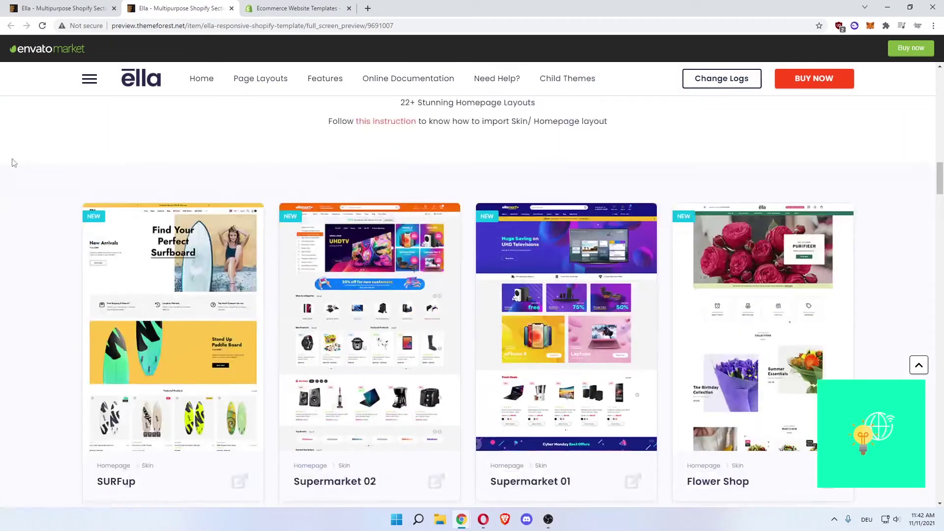
scroll(17, 163, "down", 1)
scroll(137, 138, "up", 1)
scroll(274, 192, "up", 1)
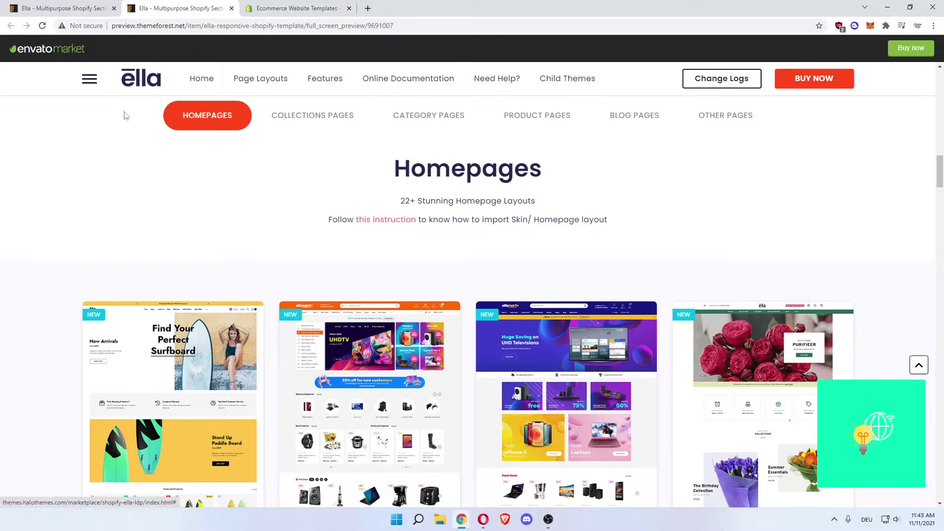
scroll(32, 173, "down", 3)
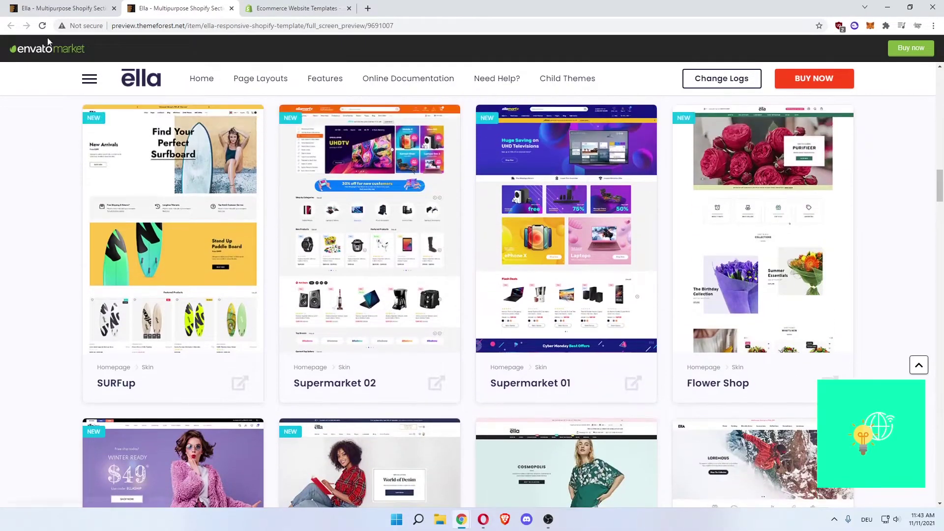
Switch from the Ella item page to its homepage layouts preview to view the demo skins.
left_click(63, 9)
mouse_move(373, 195)
left_click(181, 8)
scroll(37, 147, "down", 2)
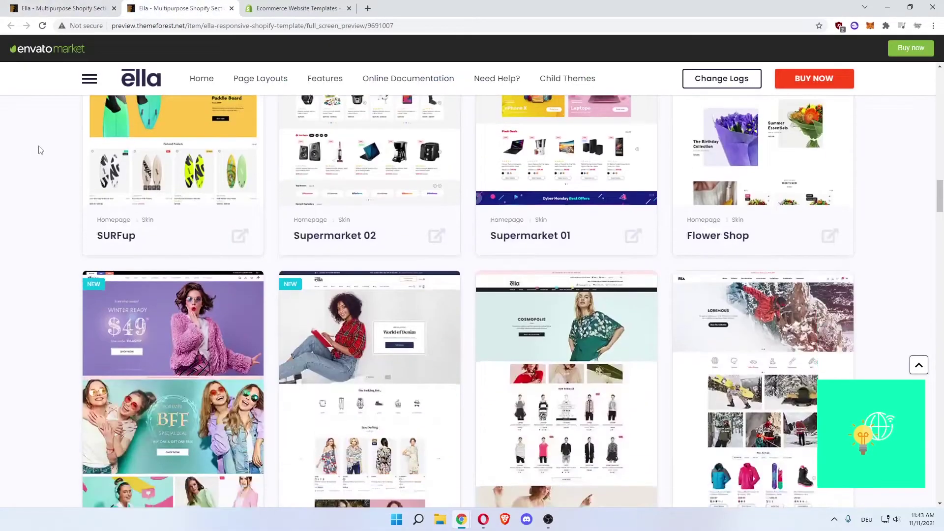
scroll(63, 161, "up", 2)
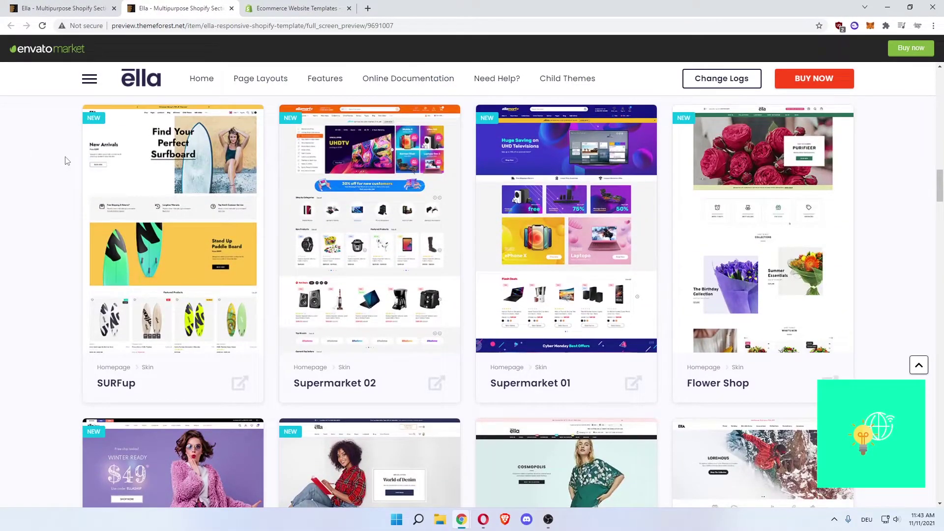
scroll(66, 161, "down", 4)
scroll(66, 162, "down", 4)
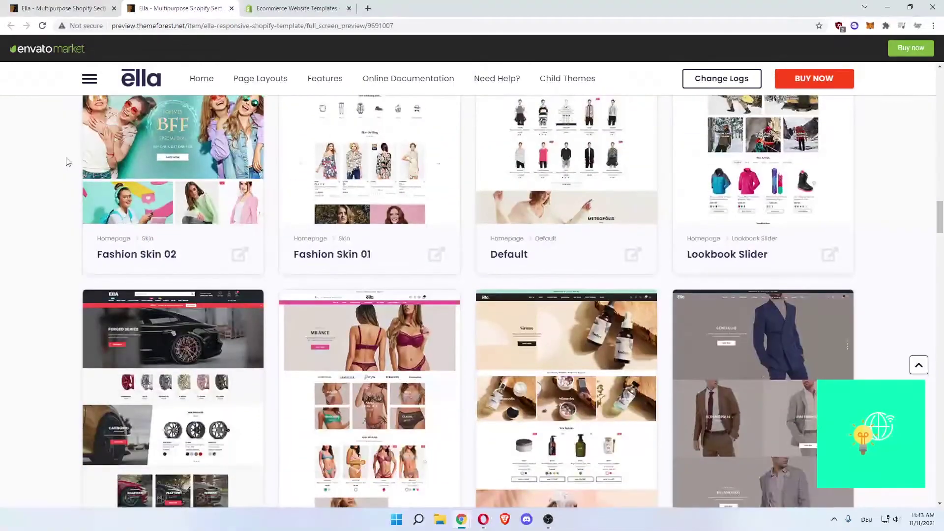
scroll(66, 161, "down", 1)
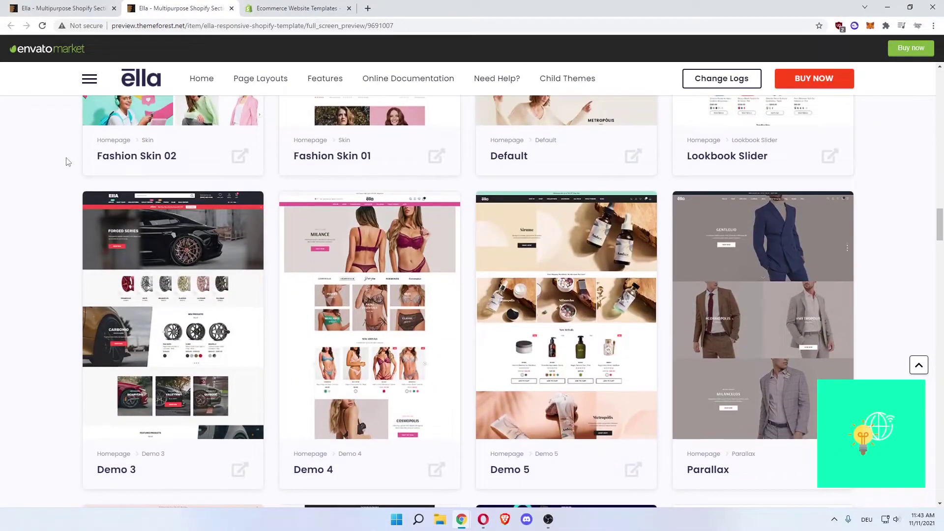
scroll(66, 161, "down", 2)
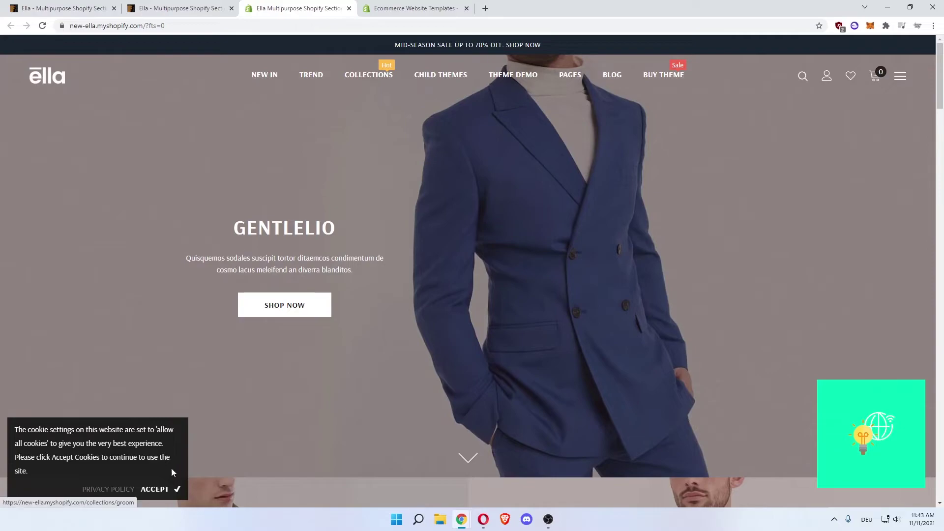
Accept the Ella store's cookie notice and browse the Gentlelio homepage banners.
left_click(160, 491)
scroll(512, 202, "down", 5)
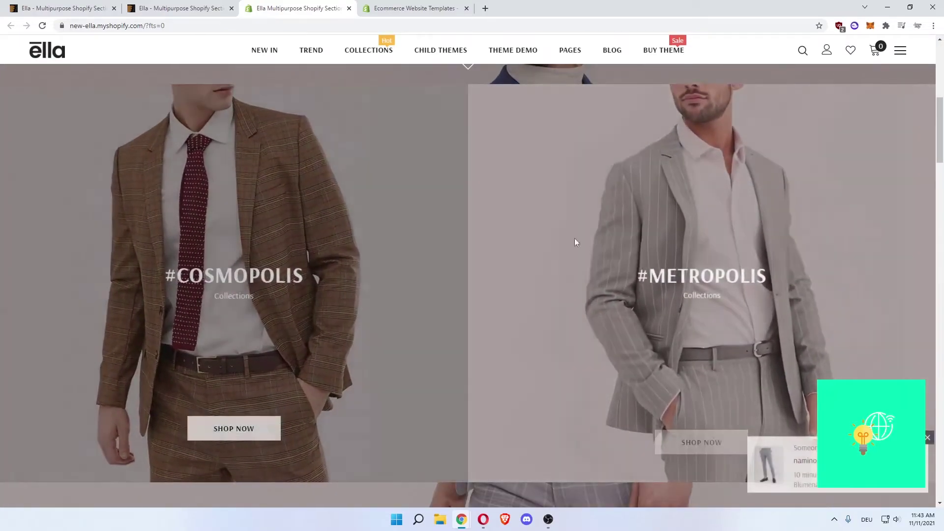
scroll(318, 222, "down", 3)
scroll(389, 225, "down", 2)
scroll(459, 270, "down", 5)
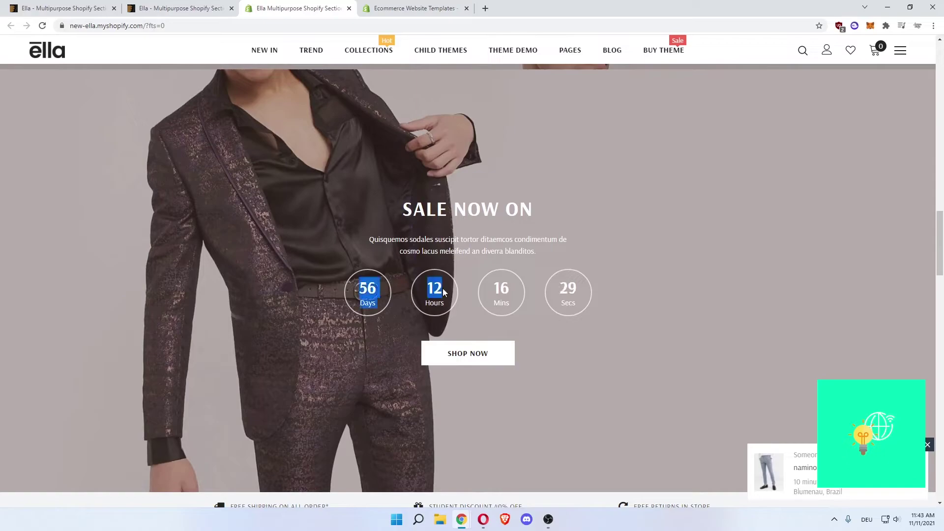
left_click_drag(404, 208, 520, 210)
left_click(468, 273)
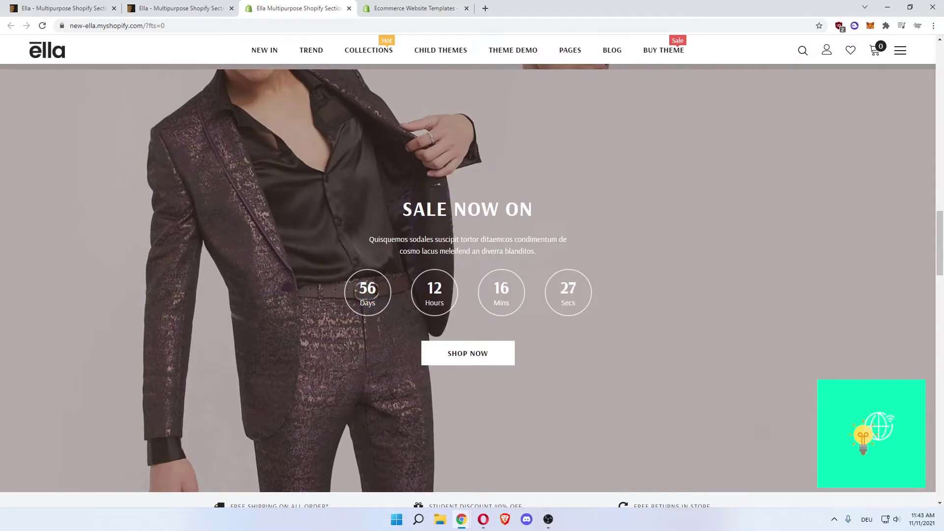
scroll(286, 243, "down", 3)
scroll(284, 243, "down", 2)
scroll(151, 235, "down", 2)
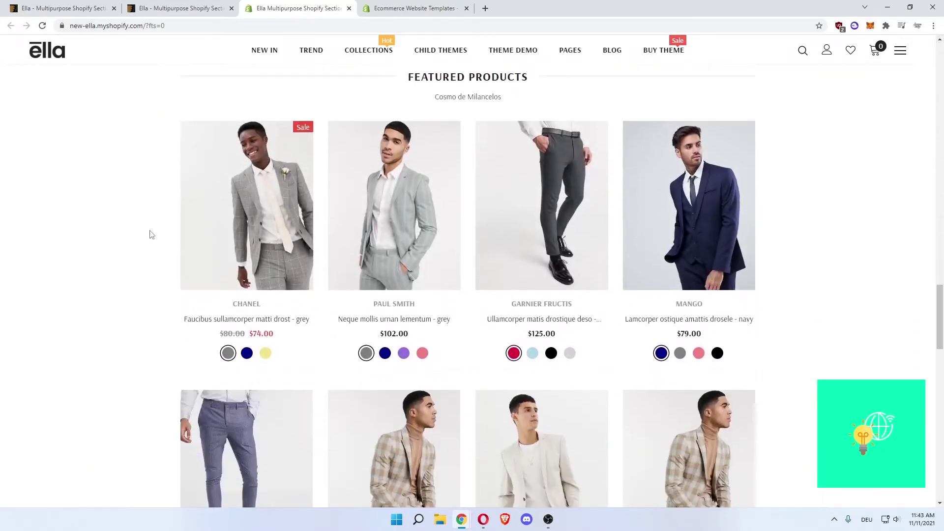
scroll(140, 211, "down", 3)
scroll(141, 211, "down", 3)
scroll(140, 211, "down", 2)
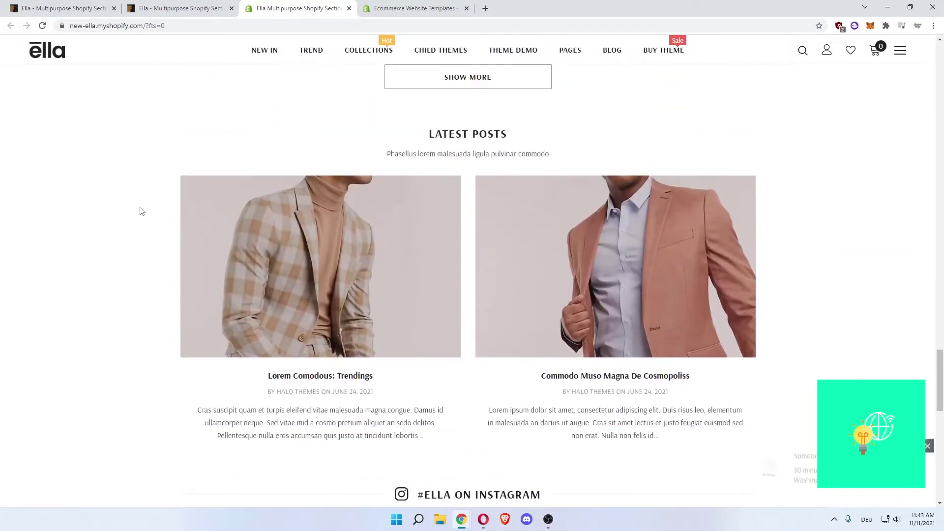
scroll(140, 211, "down", 1)
scroll(247, 286, "down", 3)
scroll(219, 236, "down", 3)
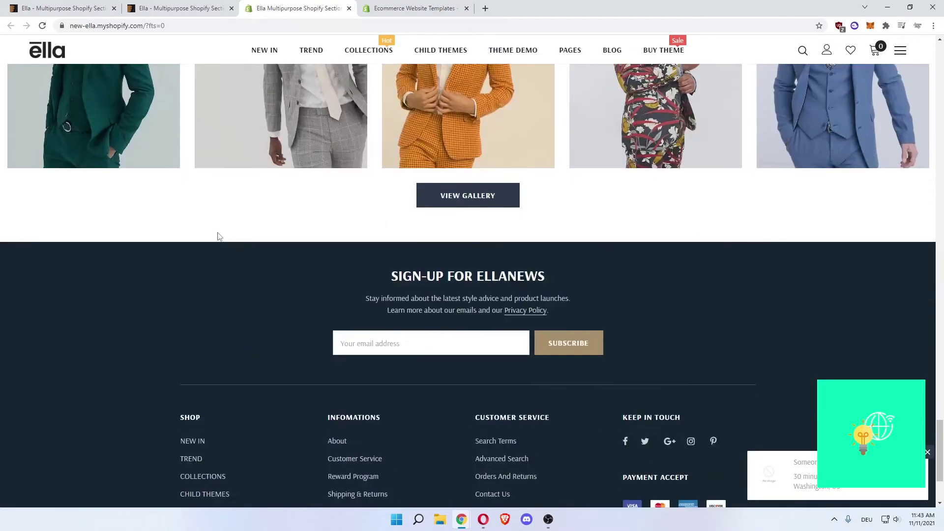
scroll(219, 237, "down", 2)
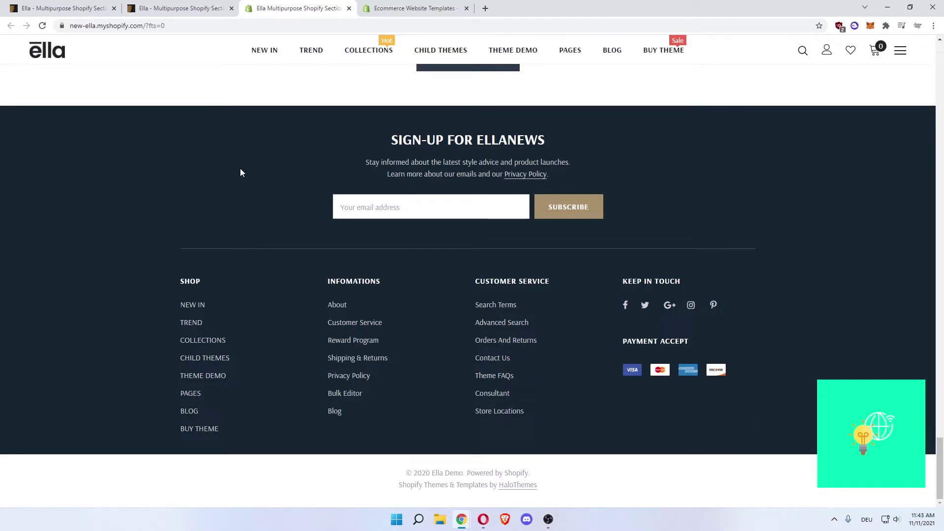
scroll(240, 169, "up", 2)
scroll(252, 170, "up", 4)
scroll(273, 163, "up", 6)
scroll(281, 165, "up", 5)
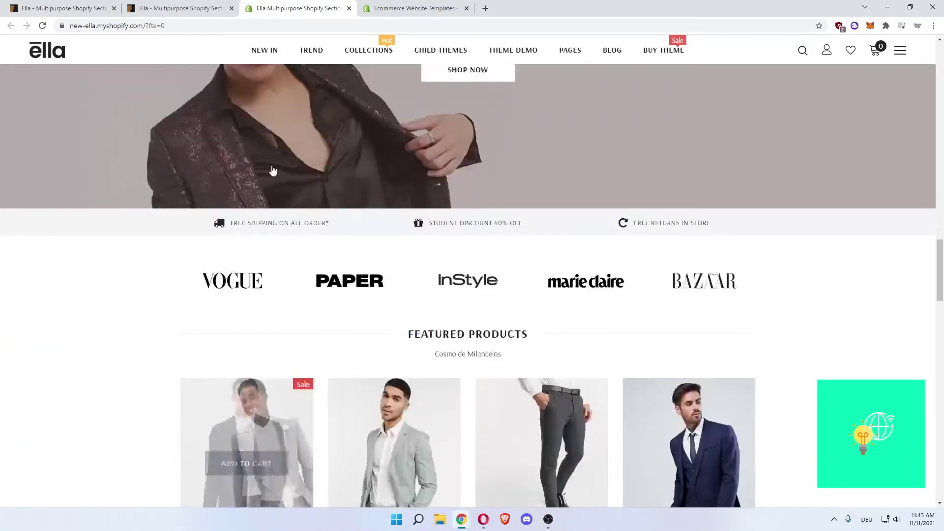
scroll(288, 162, "up", 5)
scroll(295, 156, "up", 5)
scroll(408, 163, "up", 5)
scroll(408, 164, "up", 5)
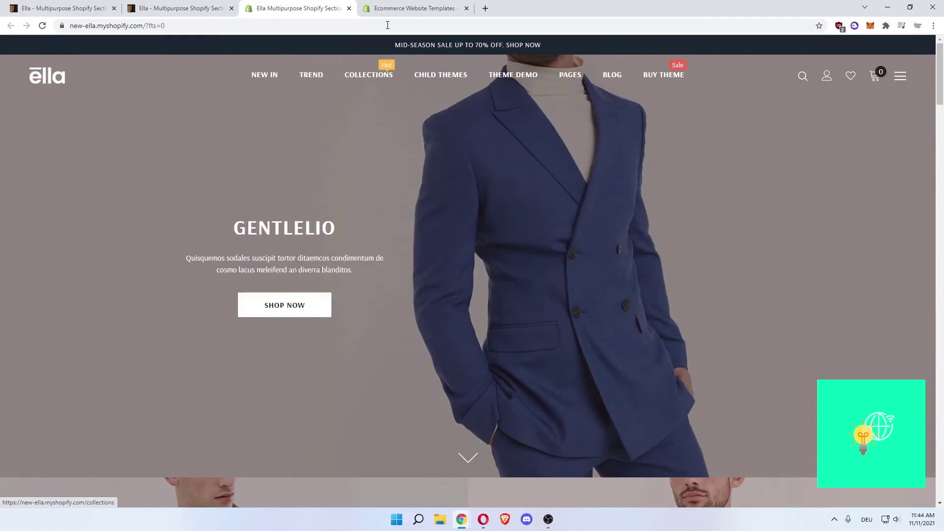
Close the Ella demo store and layouts preview tabs, returning to the Ella item page.
left_click(389, 14)
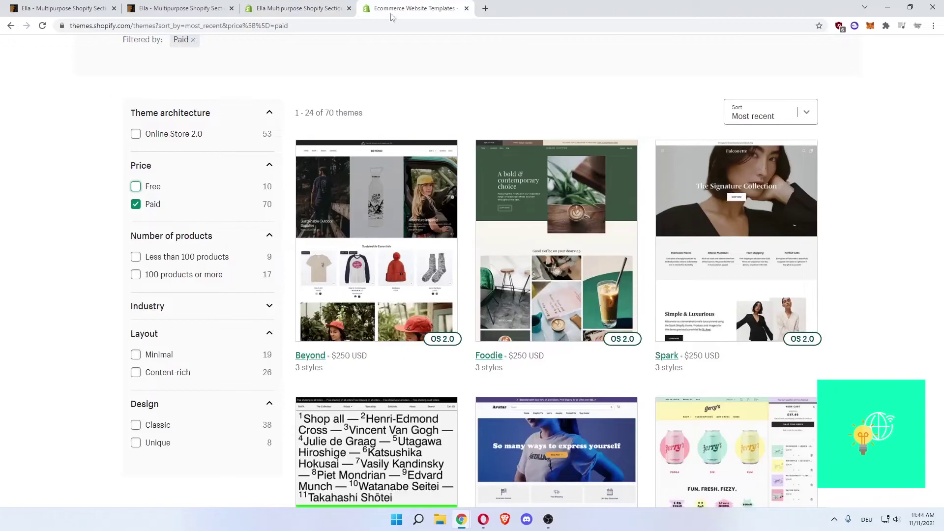
left_click(295, 8)
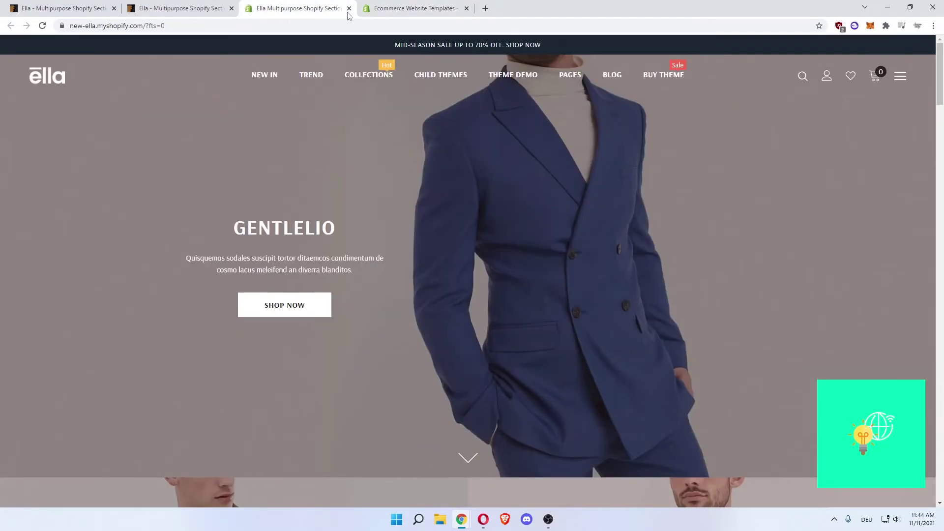
left_click(349, 9)
left_click(177, 8)
left_click(231, 8)
left_click(67, 8)
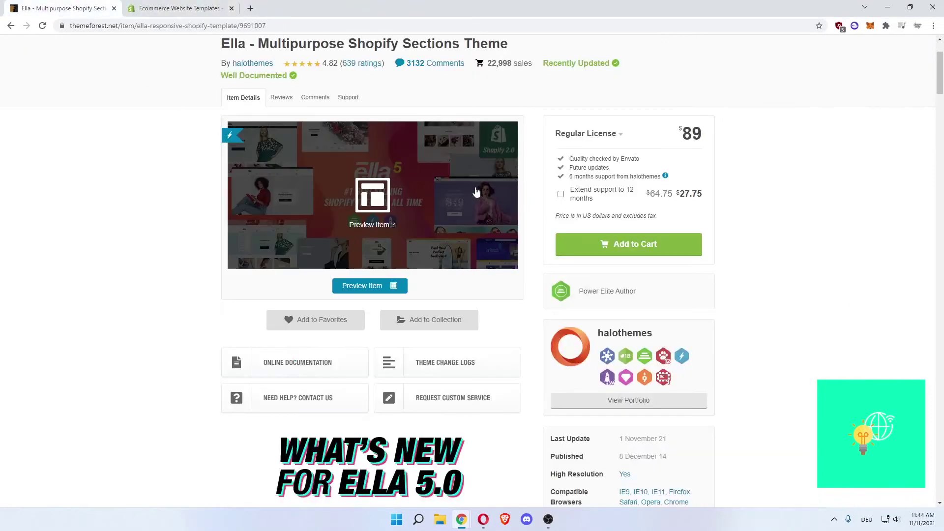
Highlight the $89 Regular License price on the Ella item page.
double_click(687, 133)
double_click(687, 133)
left_click(639, 158)
left_click_drag(570, 159, 608, 161)
left_click(608, 161)
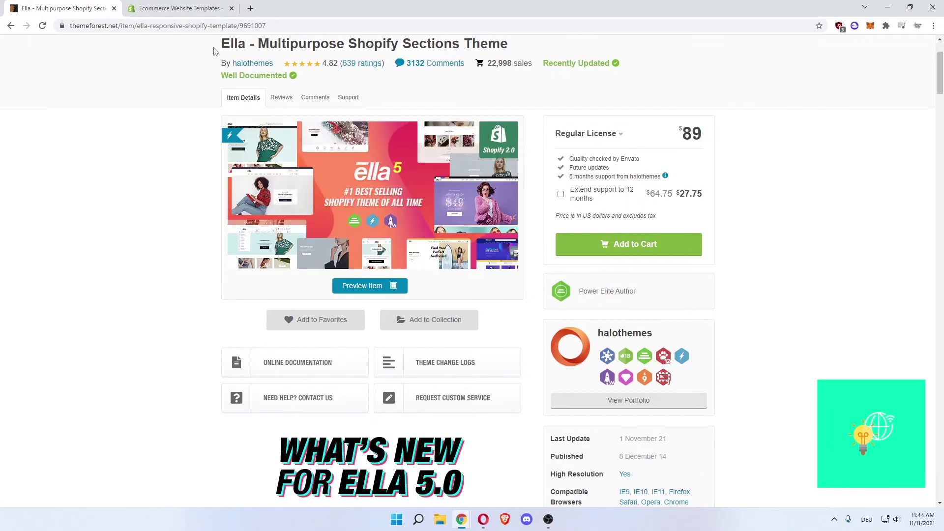
left_click(199, 9)
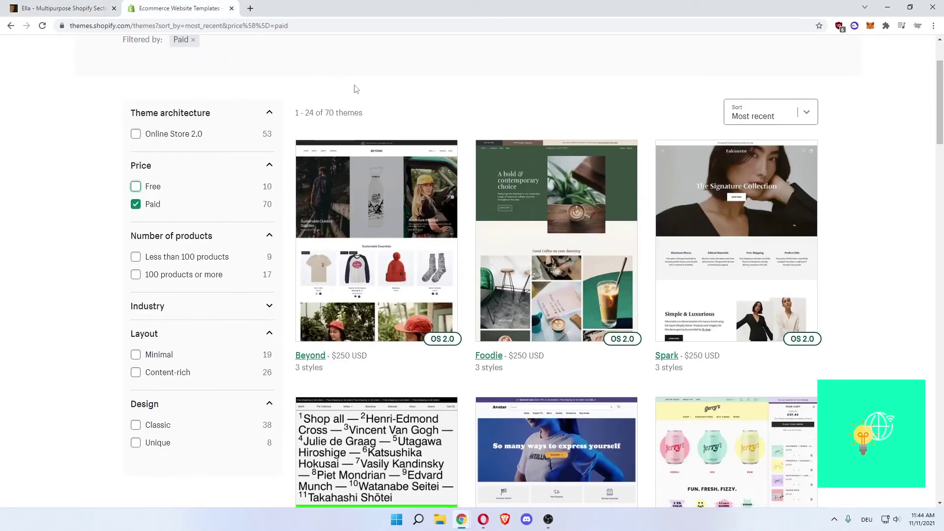
scroll(494, 207, "down", 1)
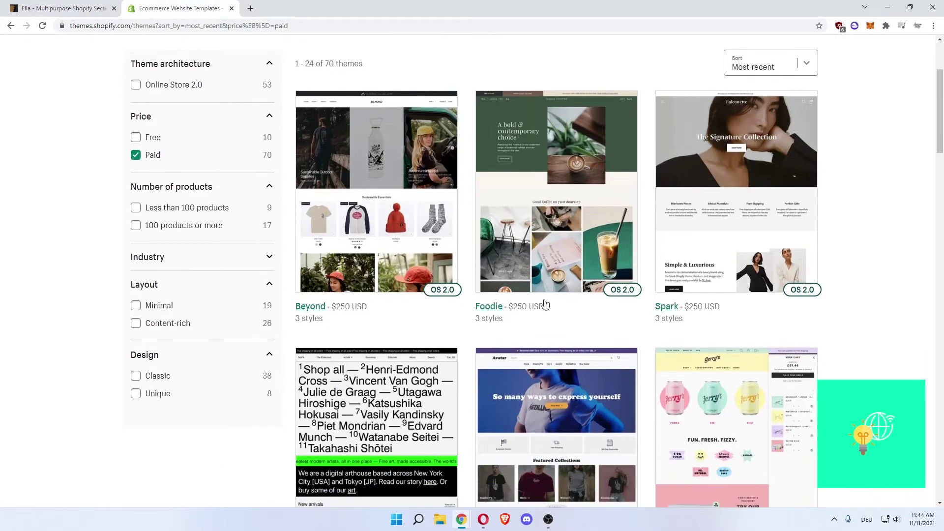
left_click(89, 7)
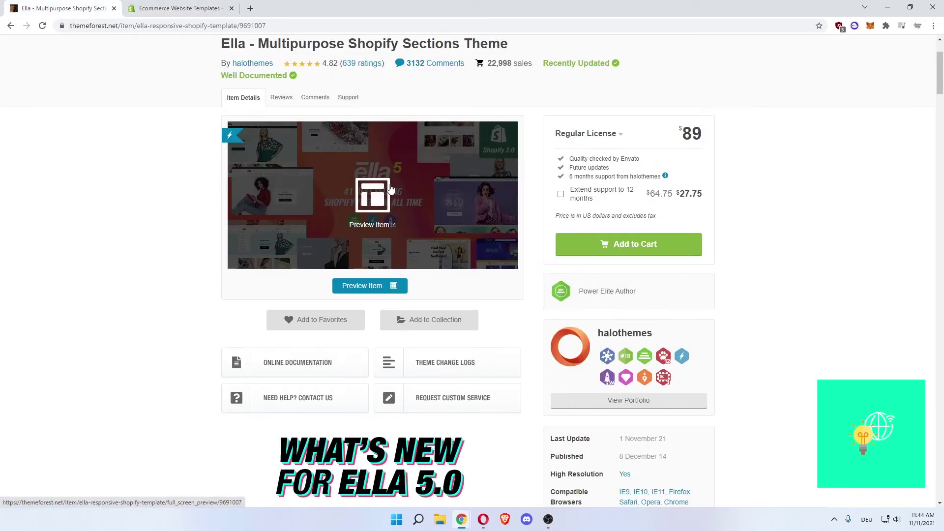
scroll(570, 216, "up", 2)
left_click_drag(680, 232, 703, 233)
left_click(700, 235)
left_click(224, 8)
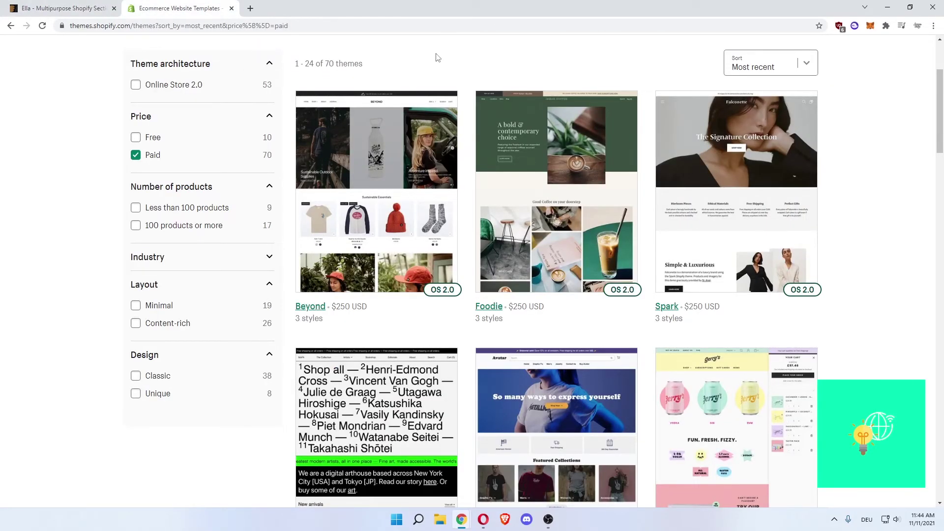
left_click(53, 6)
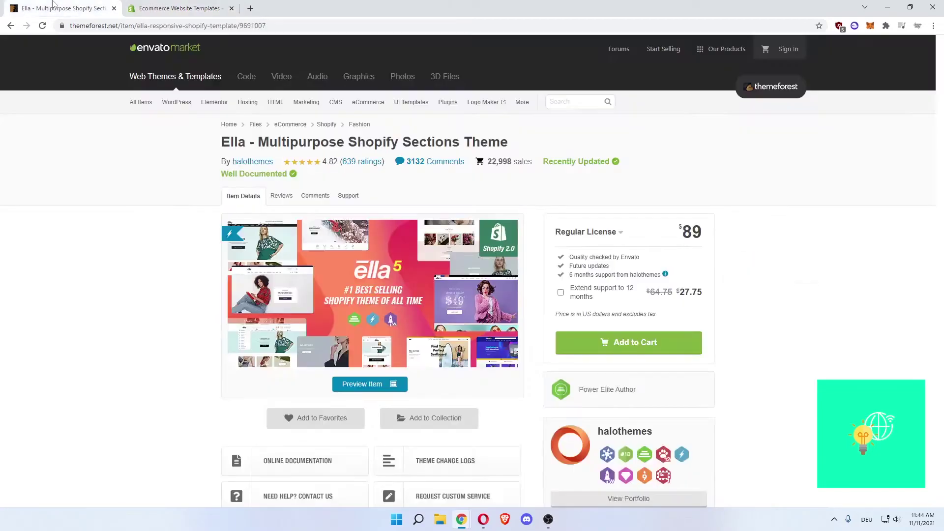
scroll(172, 190, "down", 1)
scroll(167, 186, "down", 2)
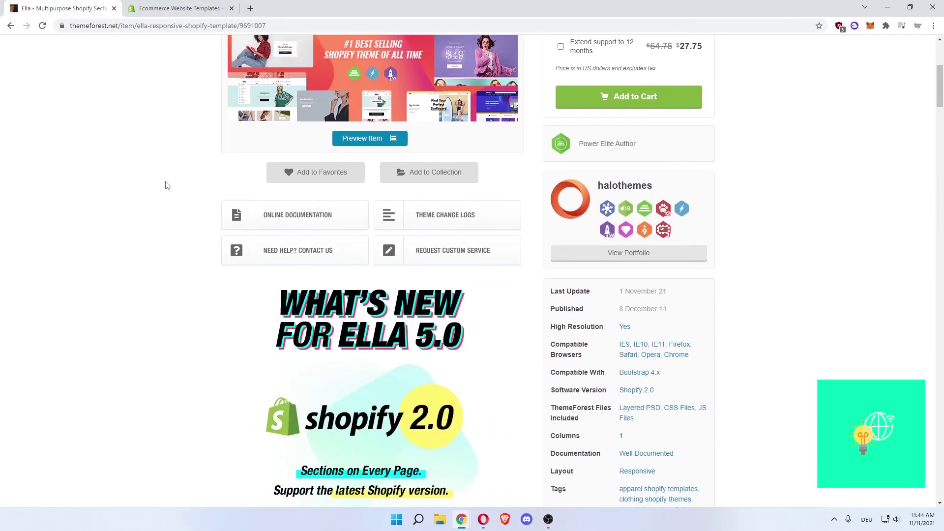
scroll(166, 186, "down", 1)
scroll(167, 185, "up", 3)
scroll(166, 185, "up", 1)
key("ctrl+Tab")
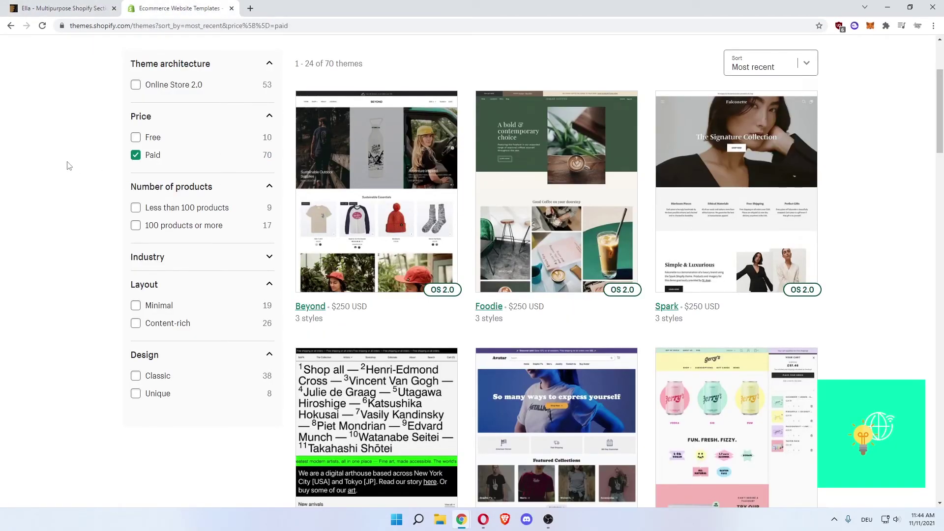
left_click(73, 9)
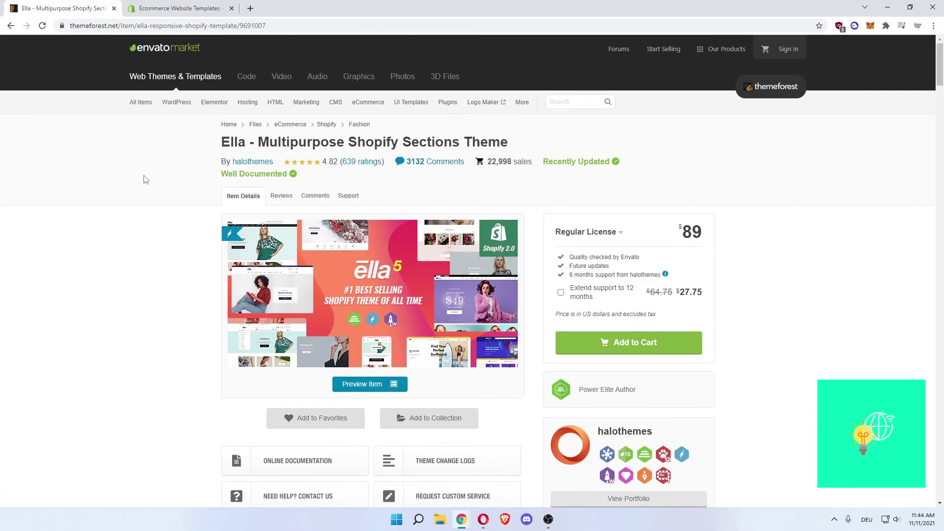
scroll(146, 180, "down", 1)
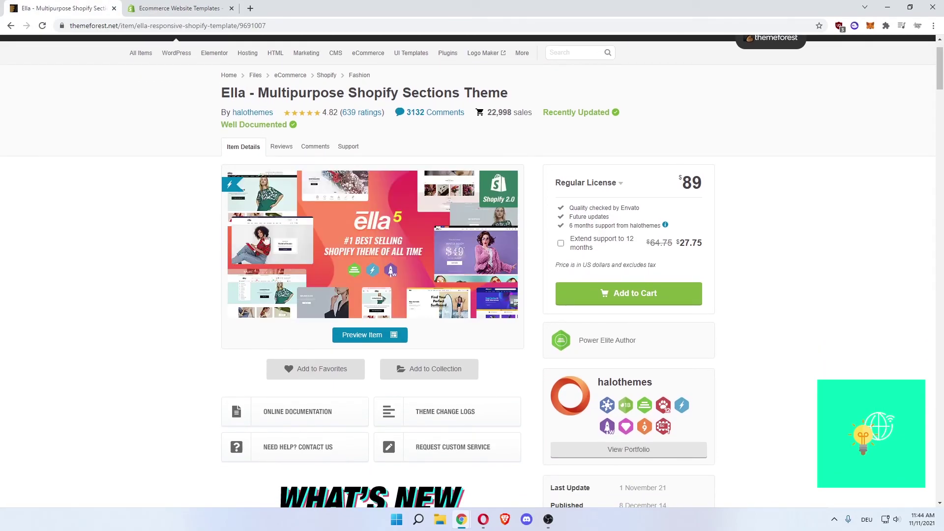
mouse_move(374, 294)
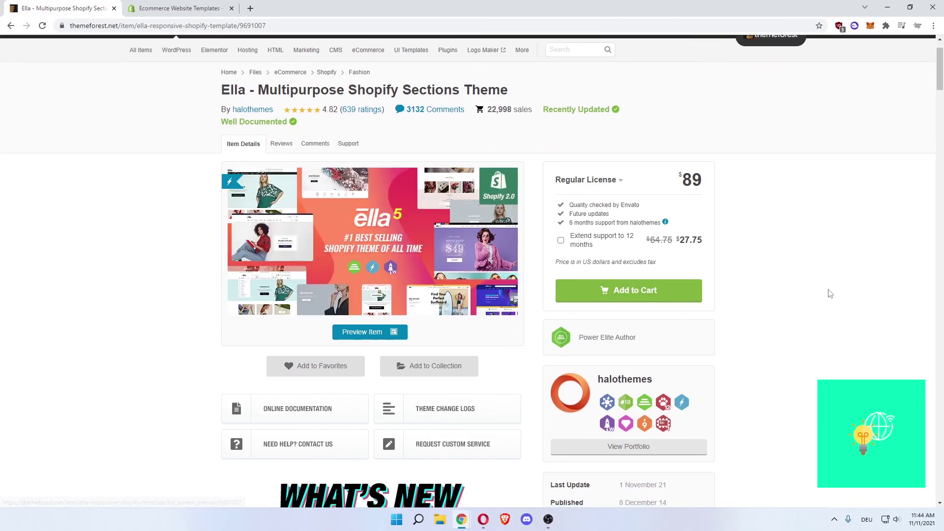
scroll(826, 293, "down", 3)
scroll(818, 291, "down", 2)
scroll(805, 289, "down", 1)
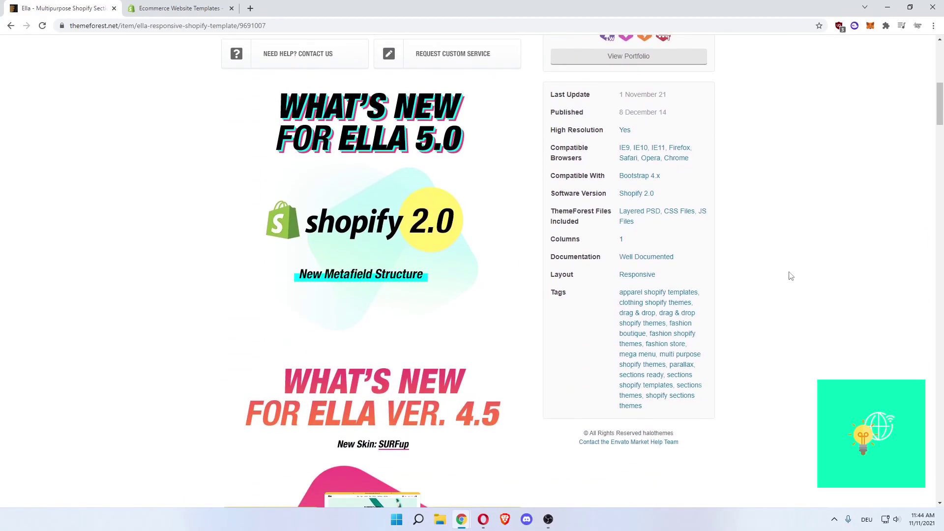